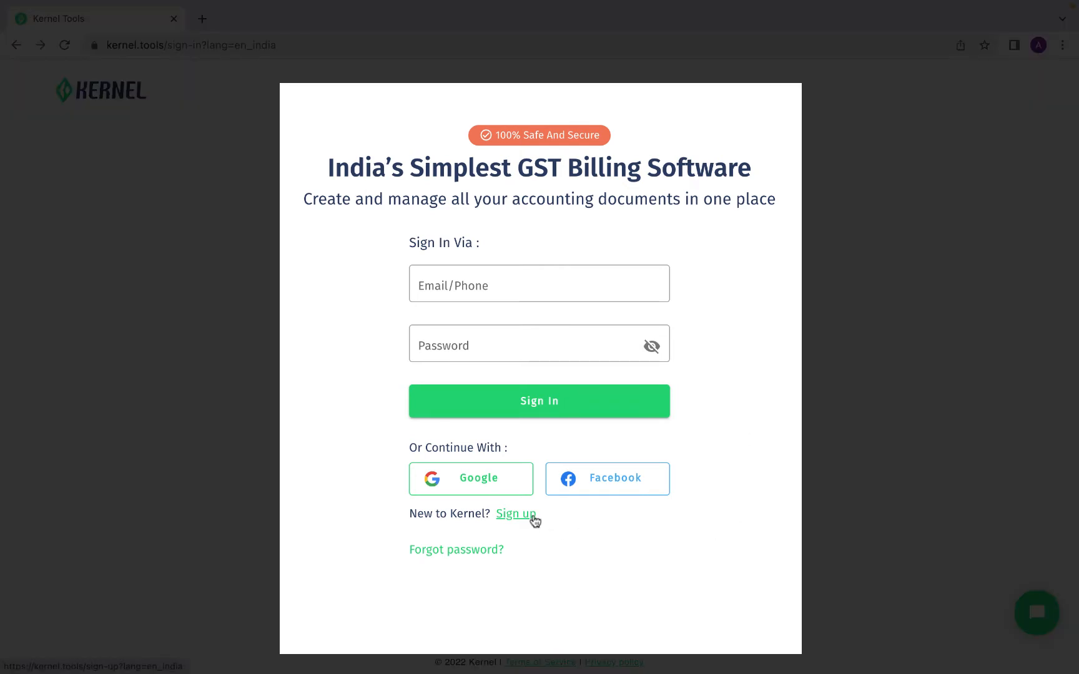
# Try to sign up for a new account using the account e-mail address
pyautogui.click(534, 517)
pyautogui.click(609, 292)
pyautogui.hotkey('ctrl', 'v')
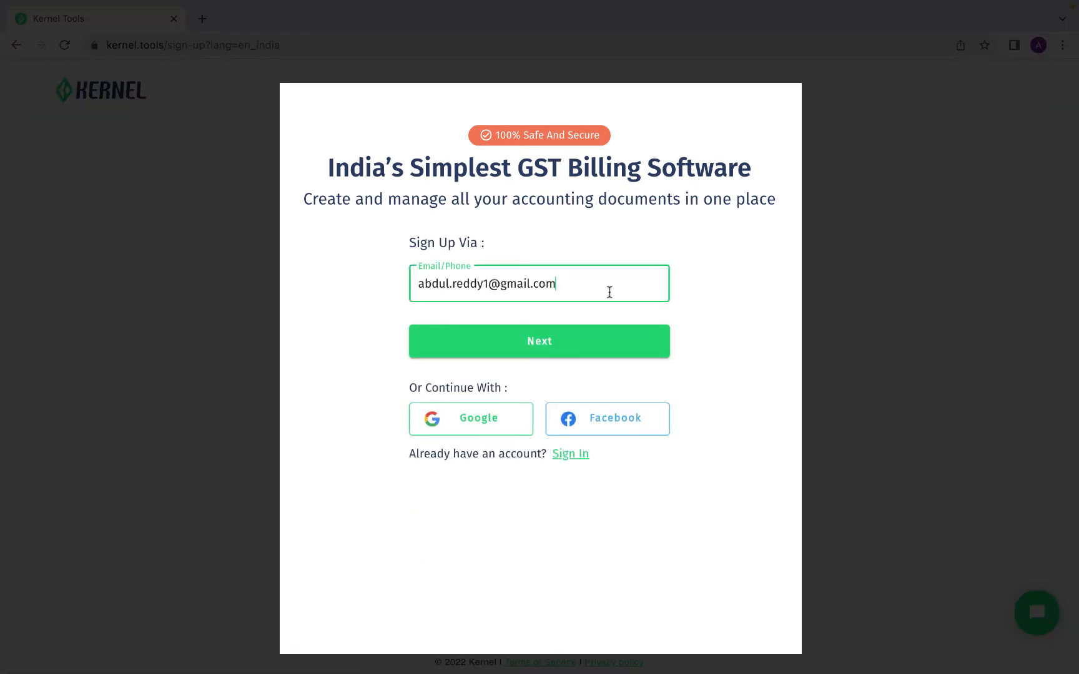
pyautogui.click(600, 349)
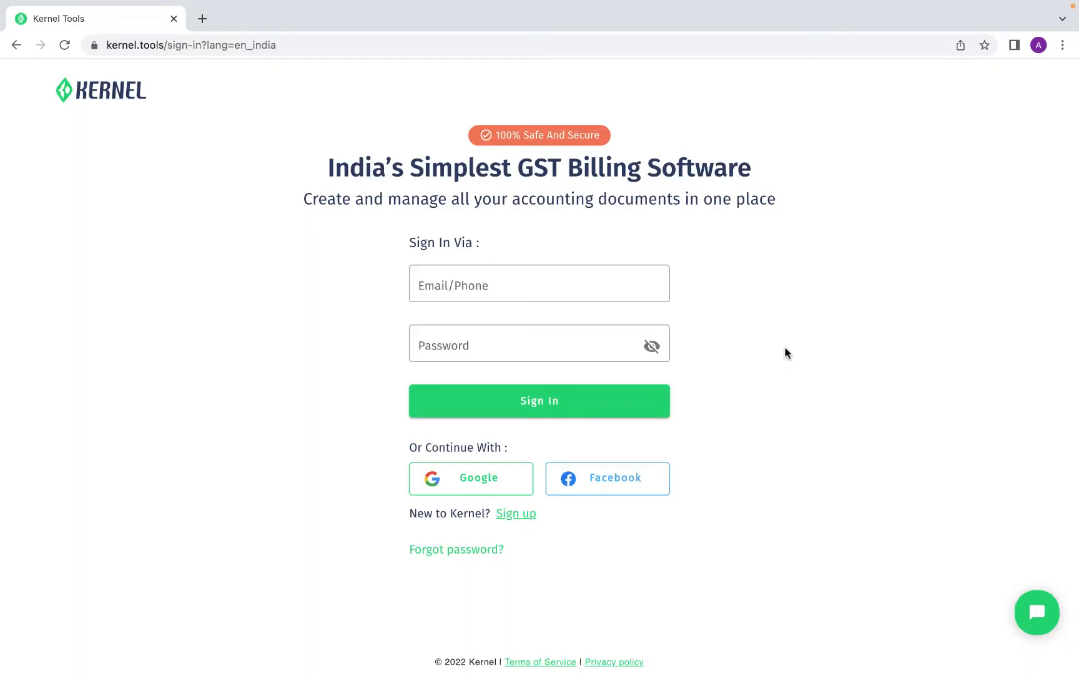
# Sign in with the account e-mail address and the account password
pyautogui.click(652, 279)
pyautogui.click(602, 337)
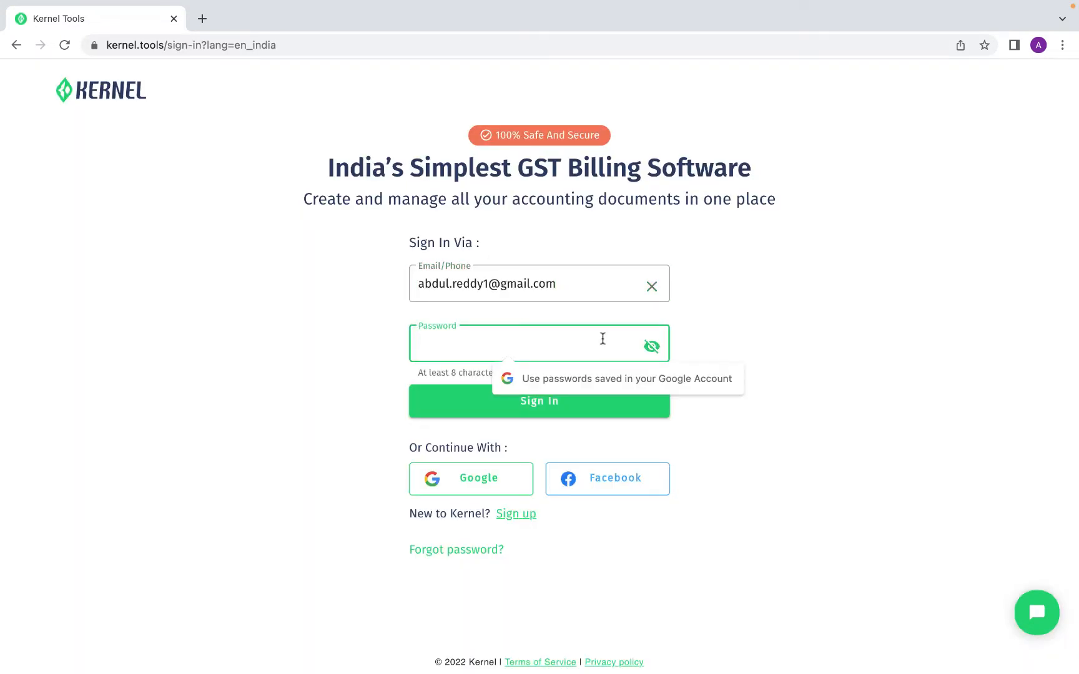
pyautogui.write('a*******')
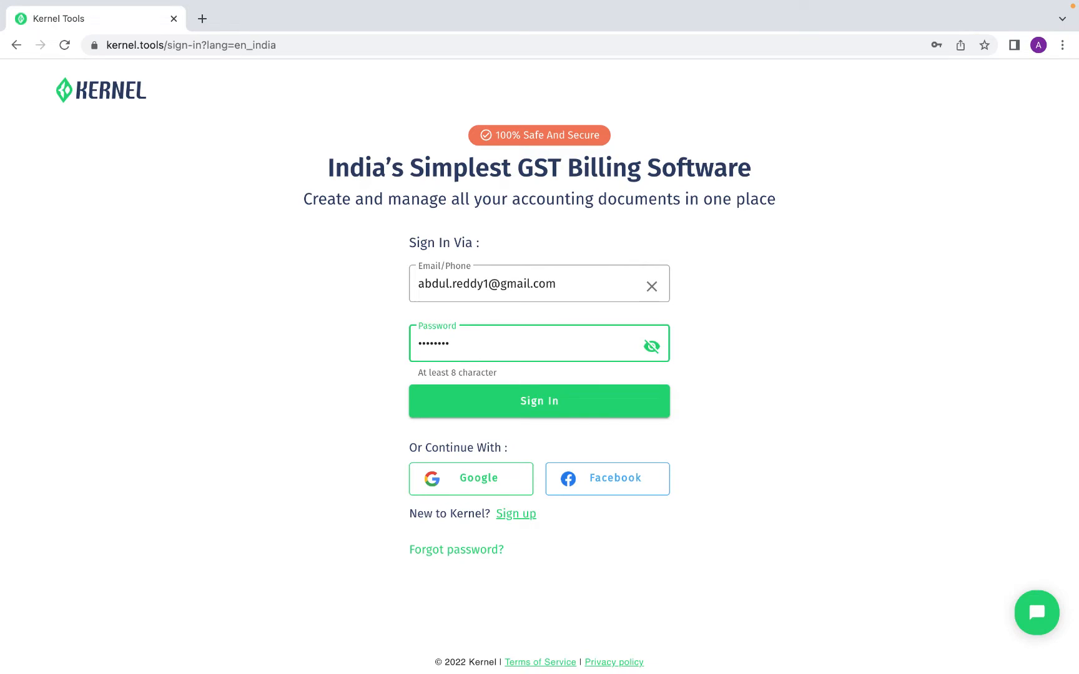
pyautogui.click(601, 403)
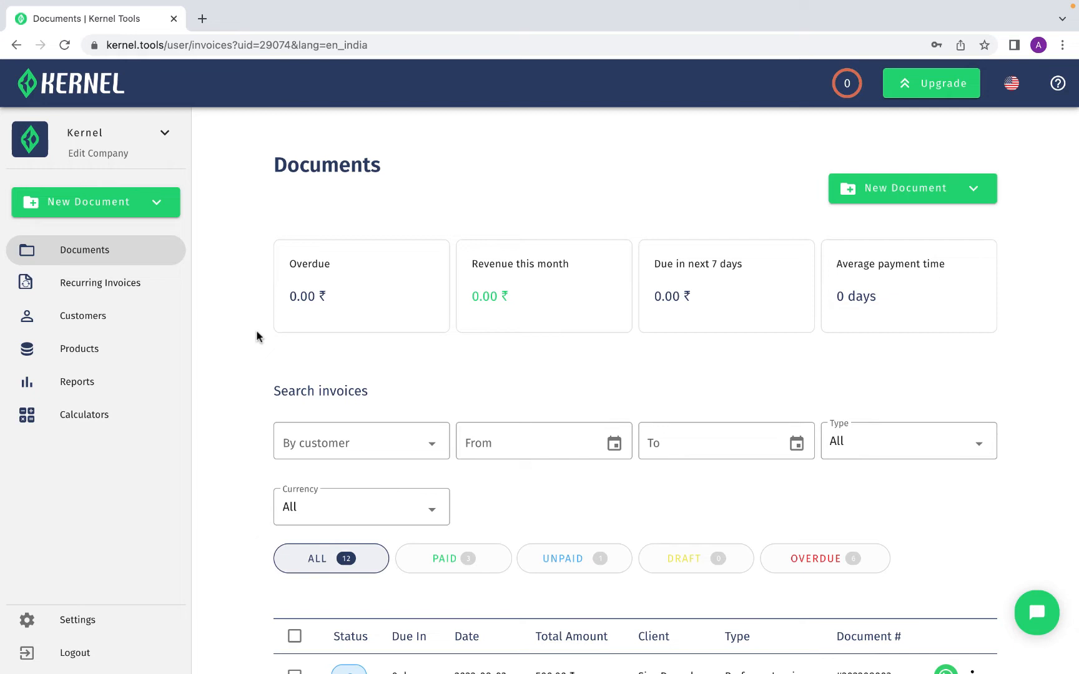
# Create a new Tax Invoice with payment due date 10/08/2022 and Bank Transfer as the payment method
pyautogui.click(171, 209)
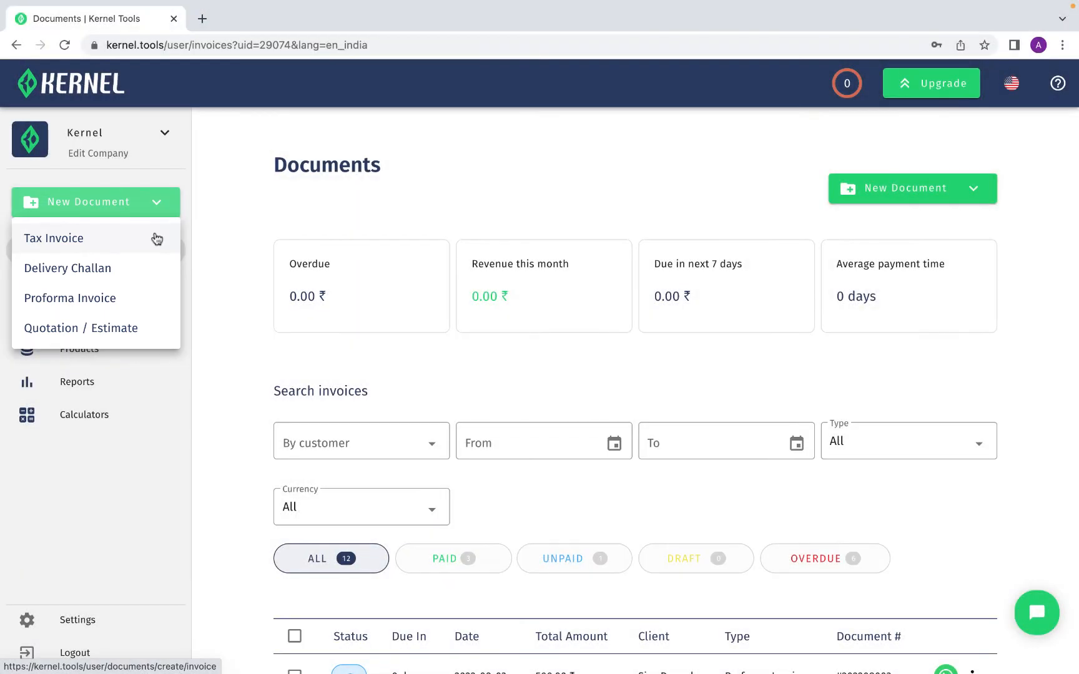
pyautogui.click(155, 238)
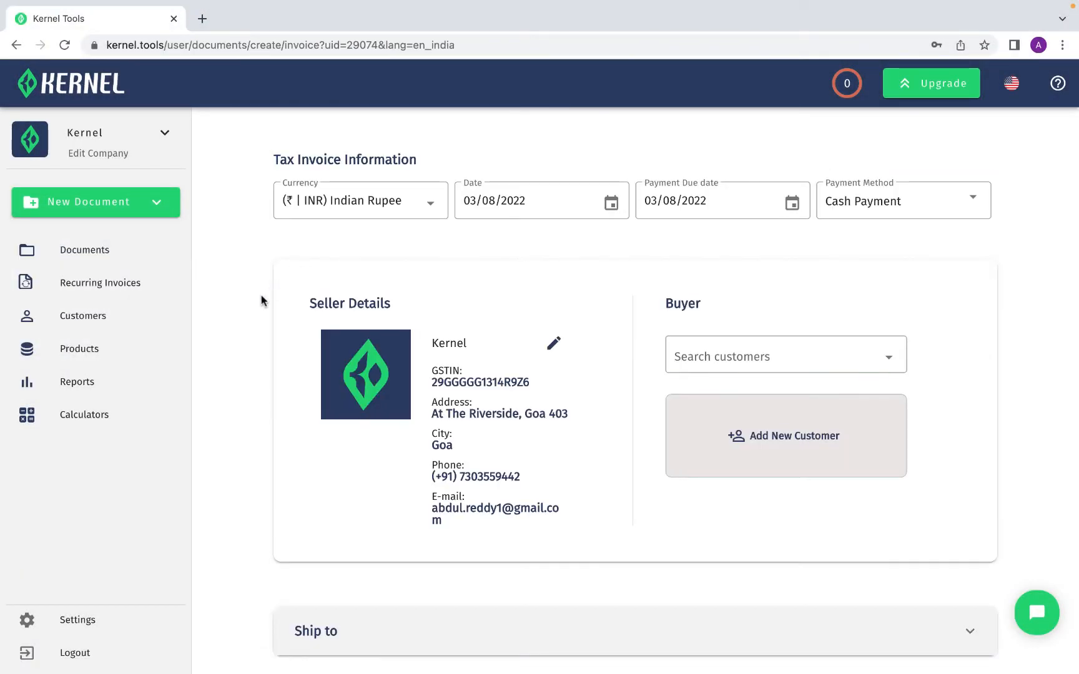
pyautogui.click(789, 206)
pyautogui.click(748, 344)
pyautogui.click(891, 209)
pyautogui.click(890, 305)
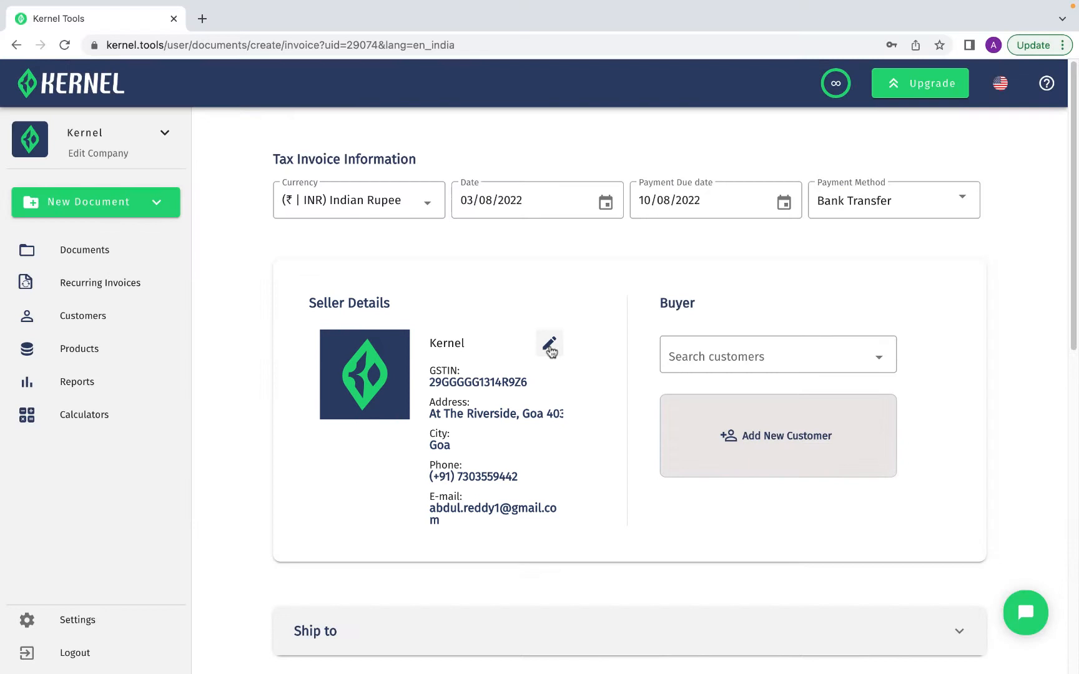
# Open the seller company's edit dialog and review its details
pyautogui.click(554, 343)
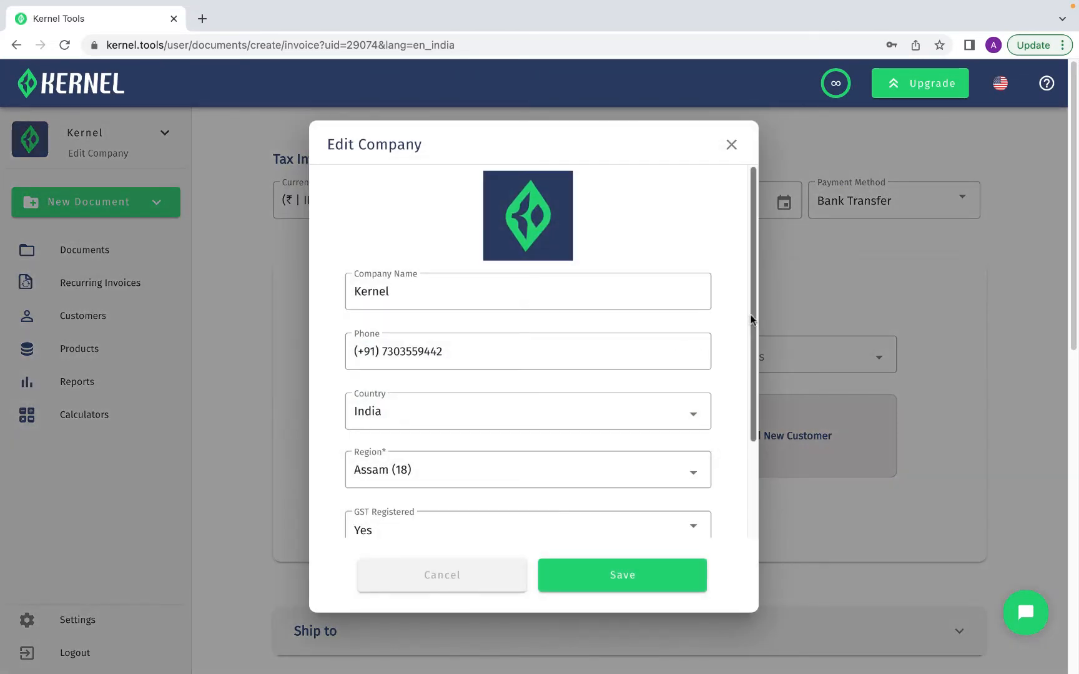
pyautogui.moveTo(751, 319); pyautogui.dragTo(761, 371)
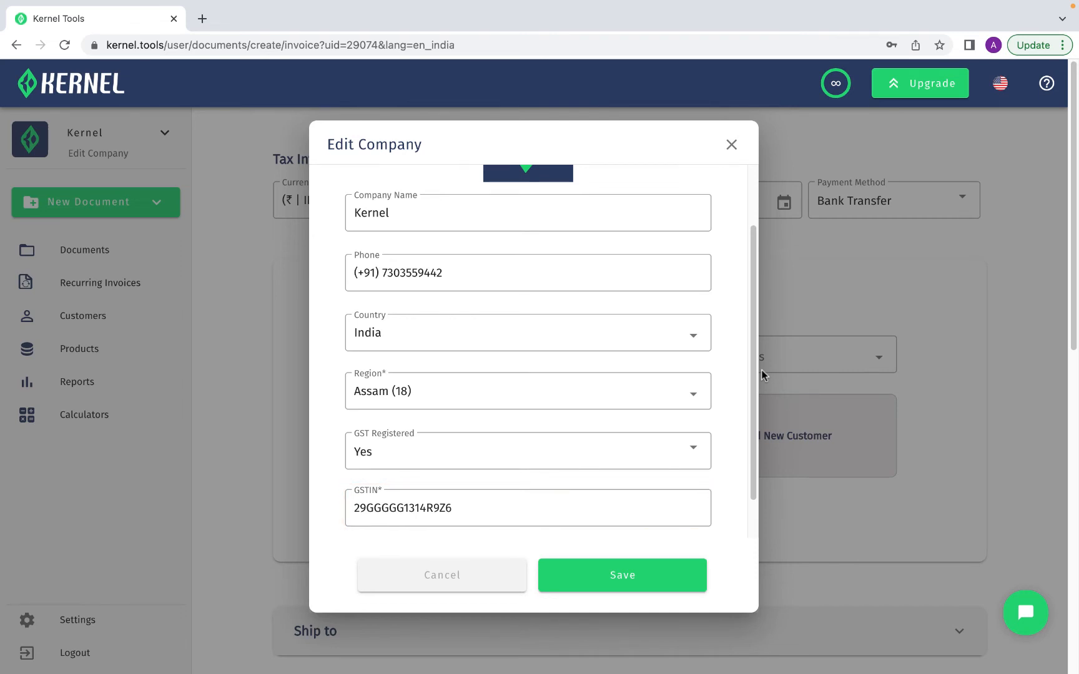
pyautogui.moveTo(761, 371); pyautogui.dragTo(756, 407)
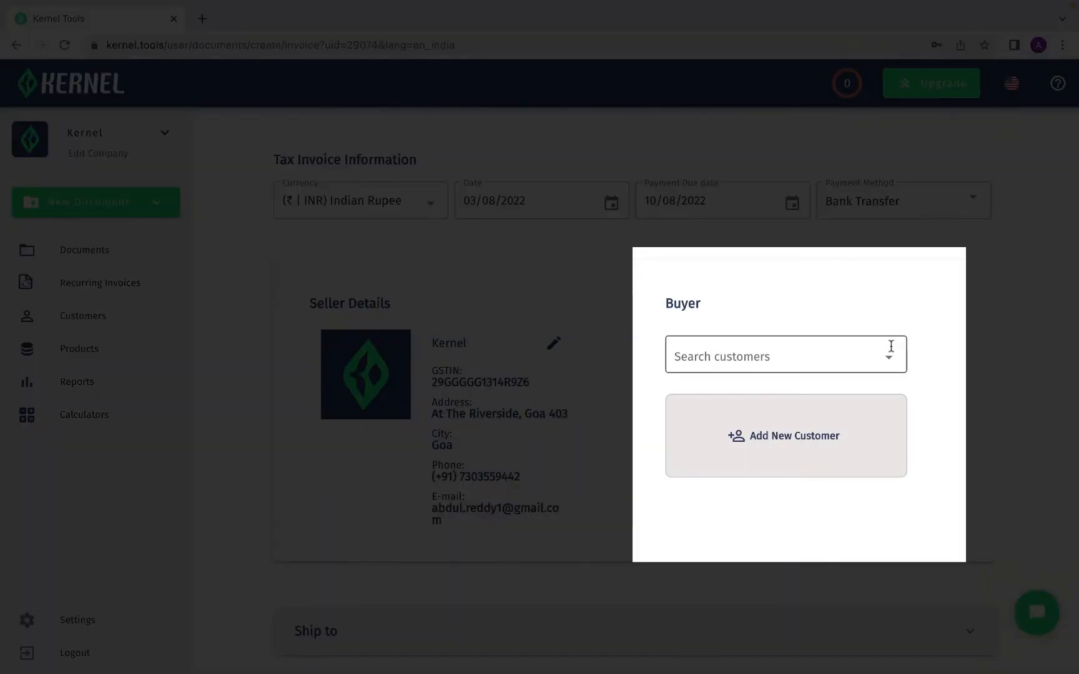
# Select the first existing customer in the list as the invoice's buyer
pyautogui.click(892, 353)
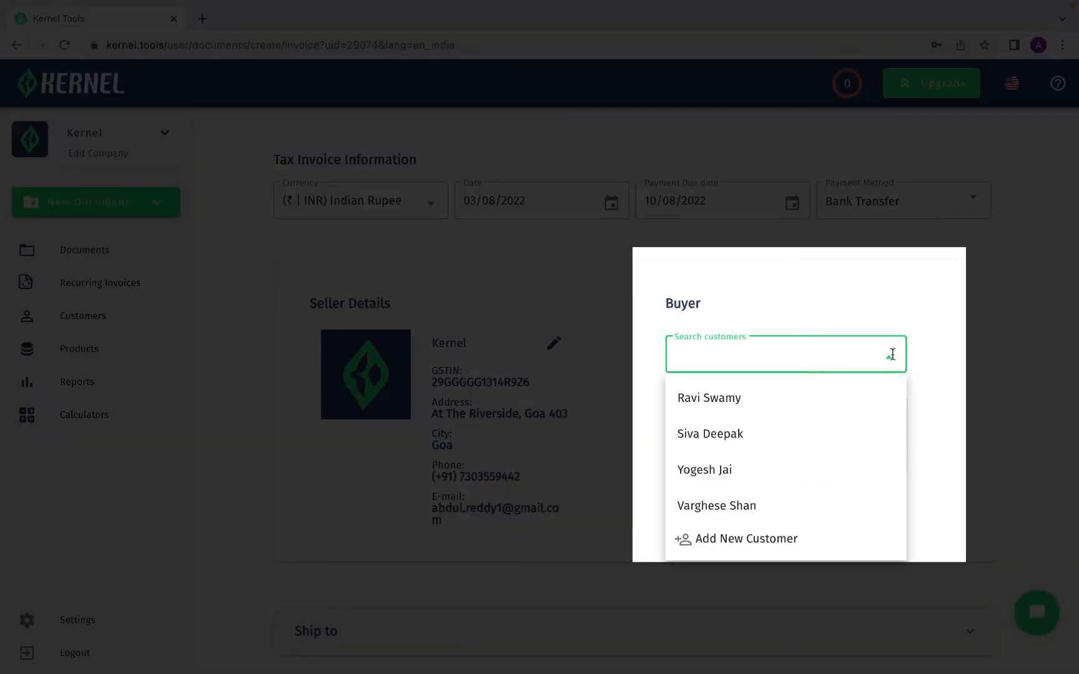
pyautogui.click(886, 401)
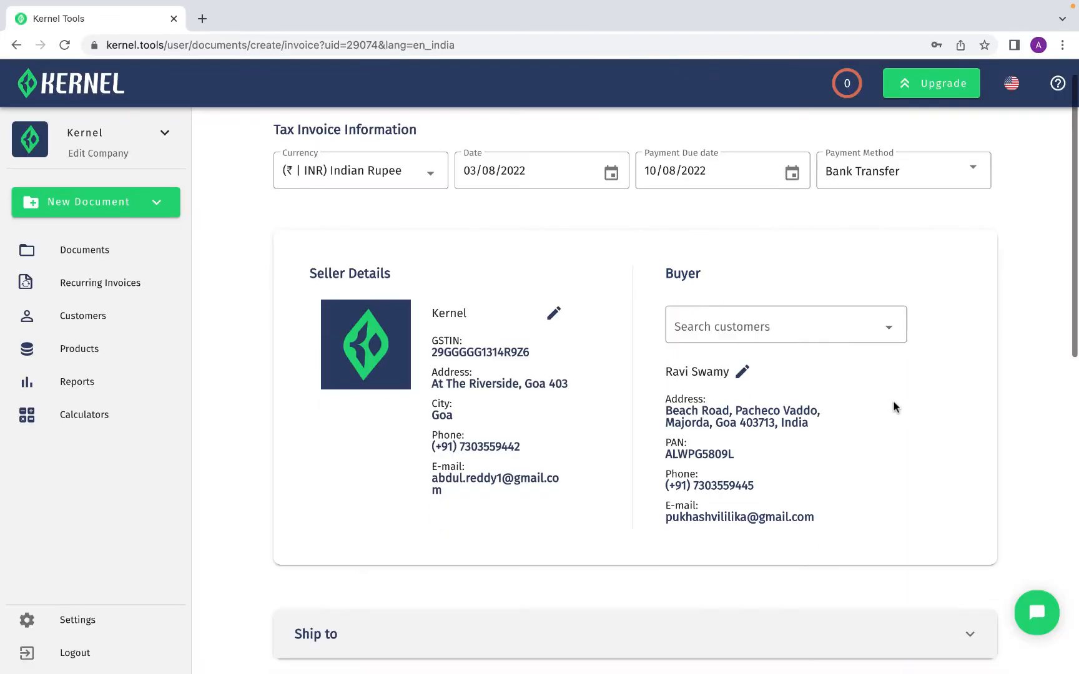
# Expand the Ship to section to show the shipping details
pyautogui.scroll(-4, 896, 406)
pyautogui.click(968, 378)
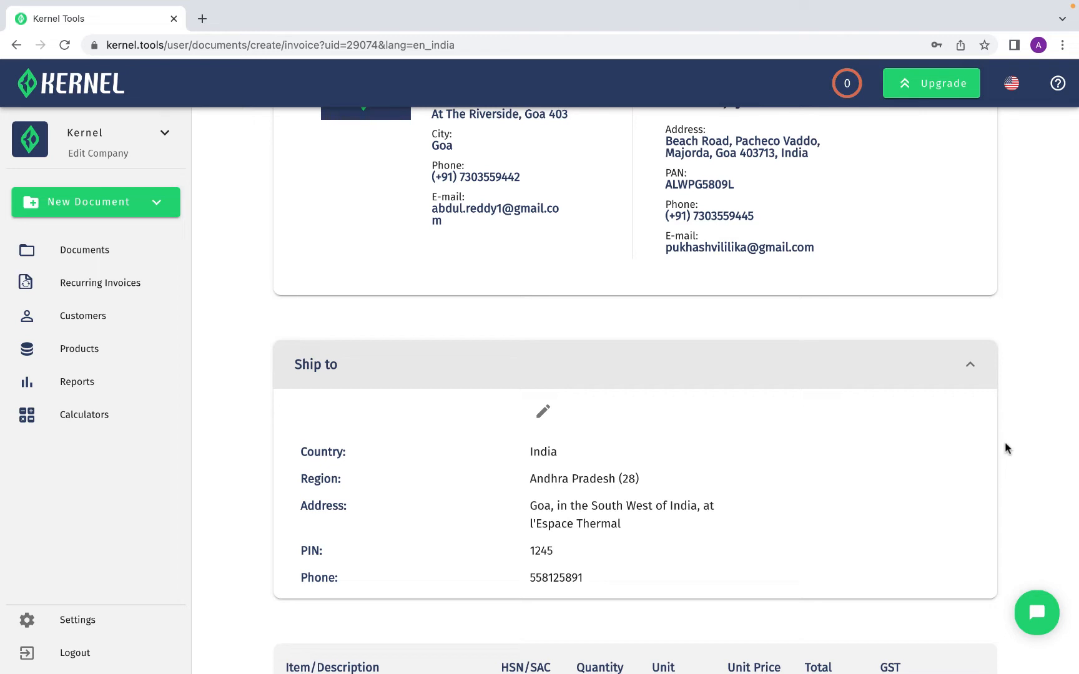
# Add Timber as the item of the first invoice line
pyautogui.scroll(-5, 1005, 447)
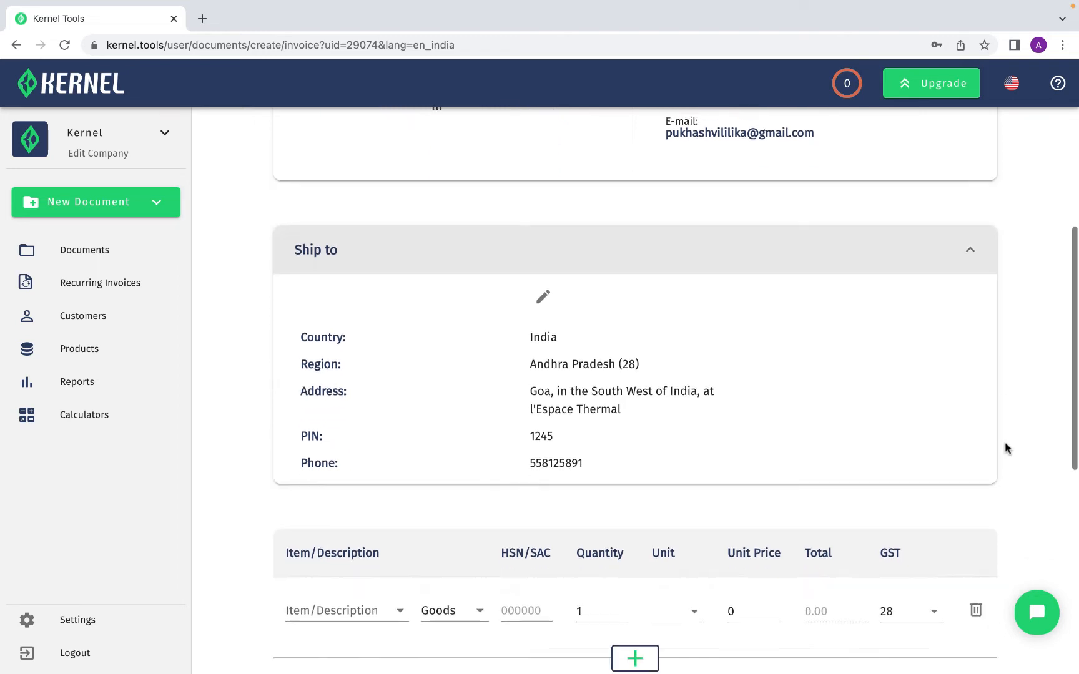
pyautogui.scroll(-2, 1005, 448)
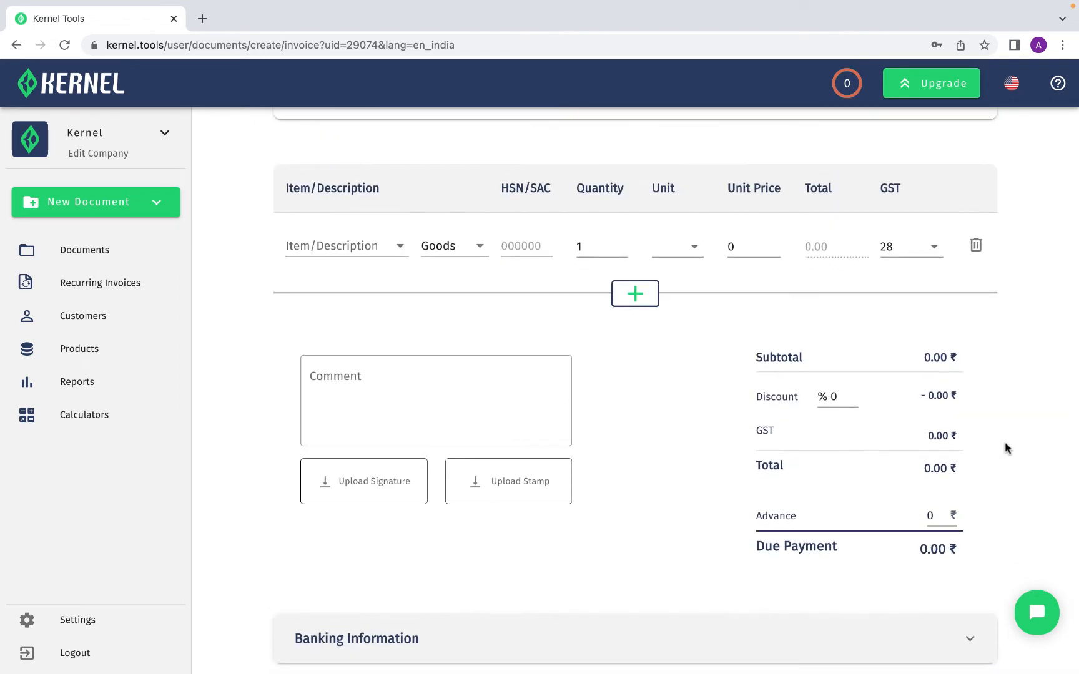
pyautogui.click(400, 246)
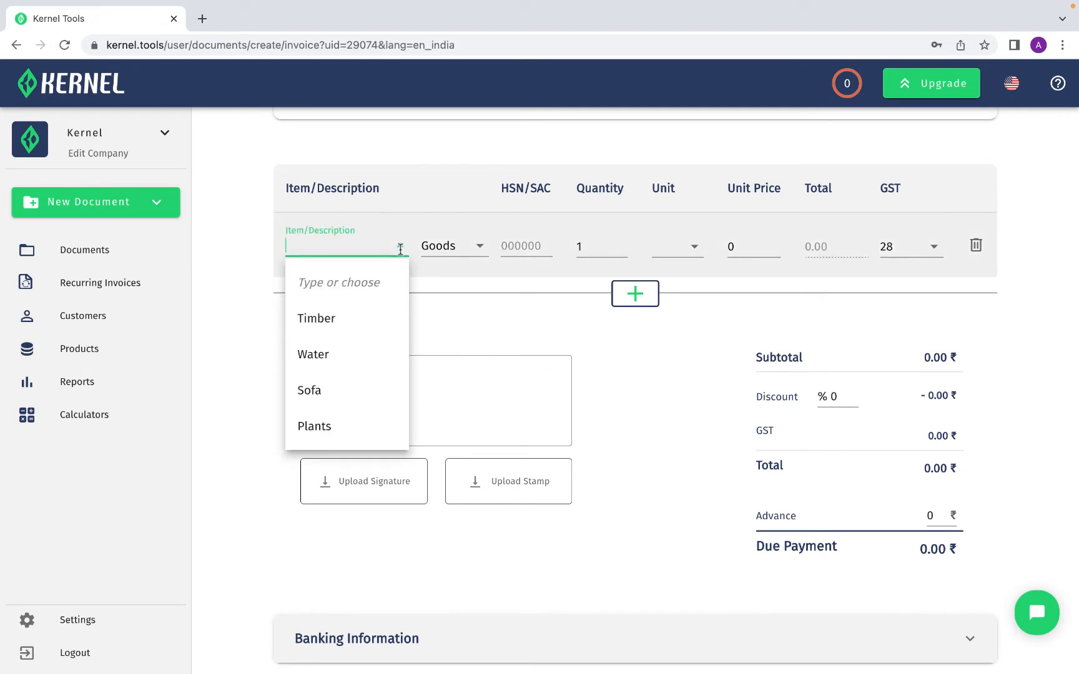
pyautogui.click(391, 320)
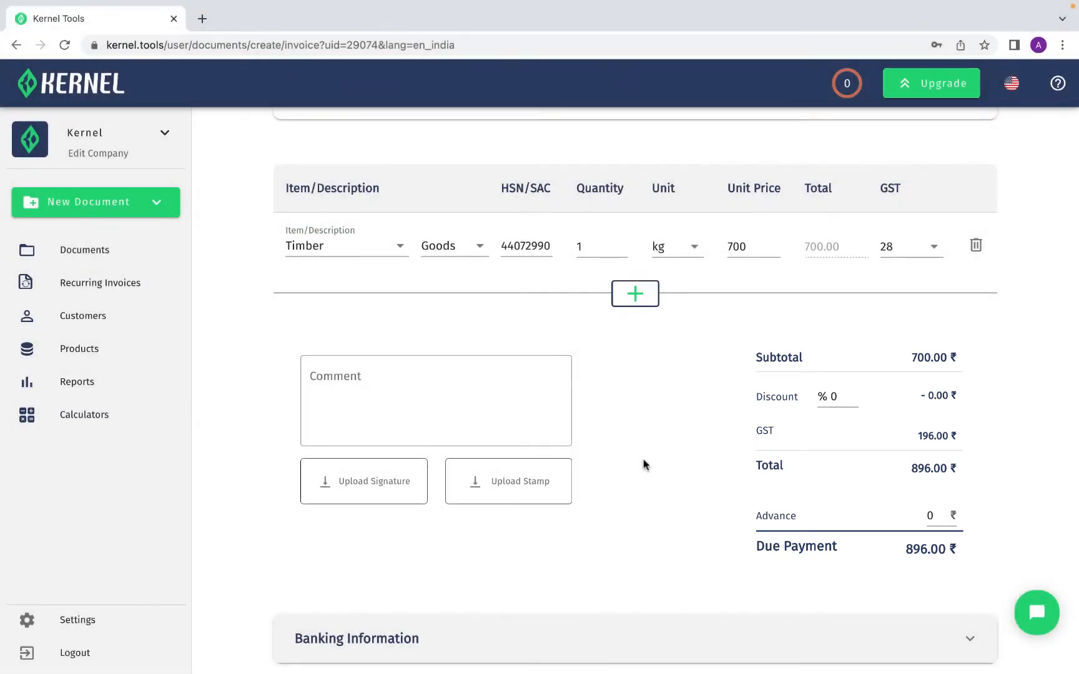
# Expand Banking Information and start adding a new bank account
pyautogui.click(956, 638)
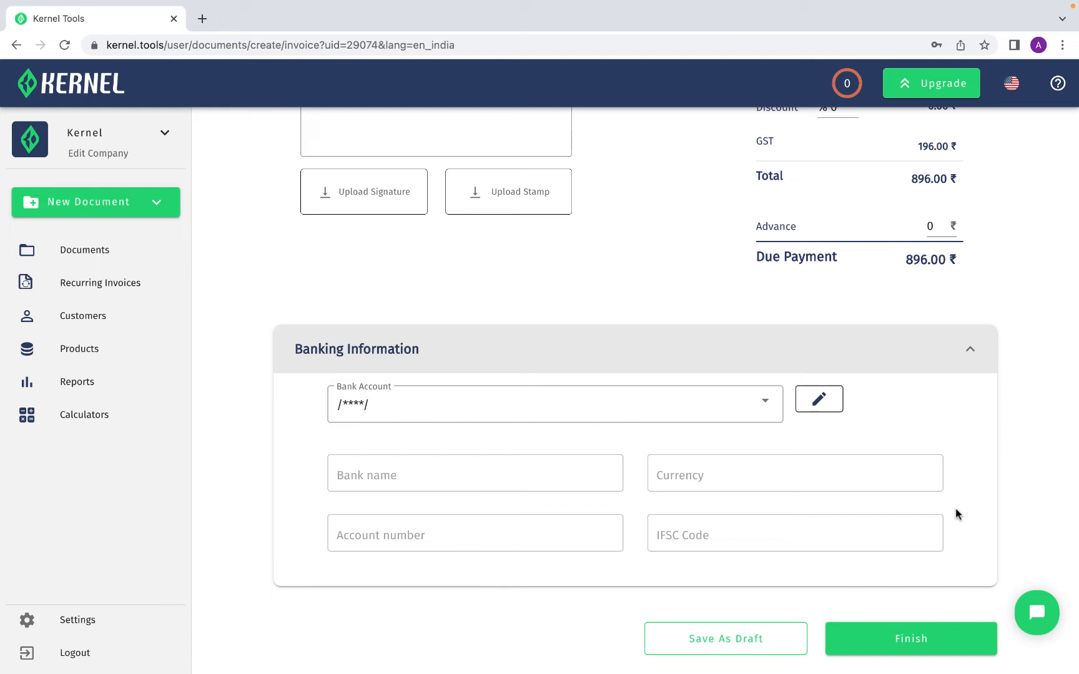
pyautogui.click(764, 411)
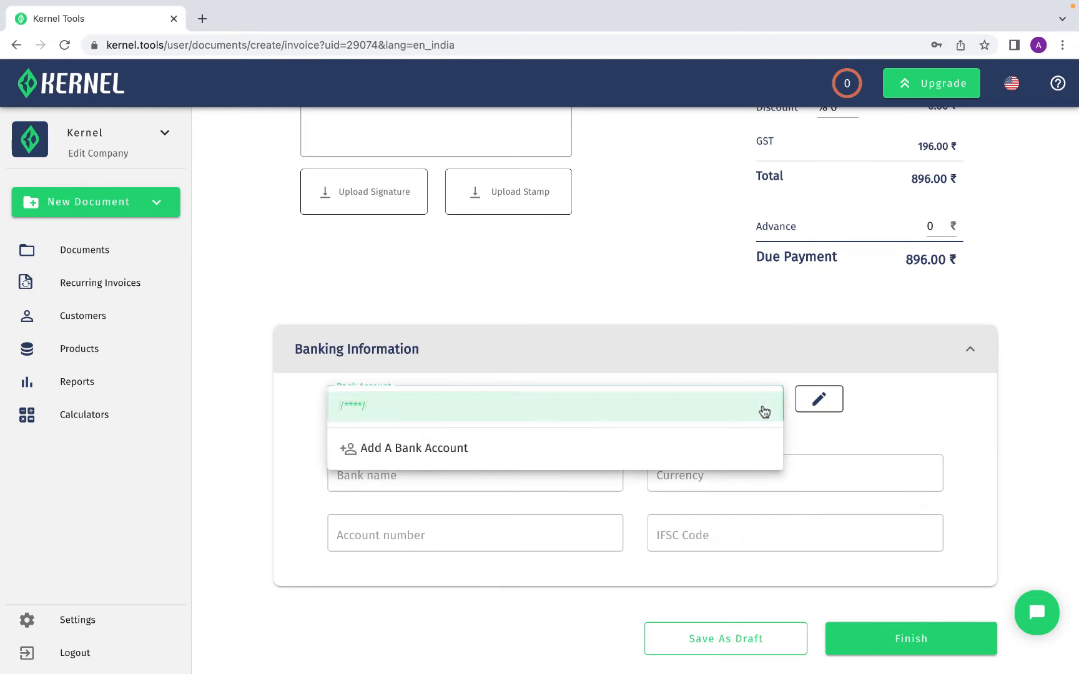
pyautogui.click(718, 448)
# Save a Kotak bank account with IFSC code KKBK0002736 and the account number
pyautogui.click(638, 253)
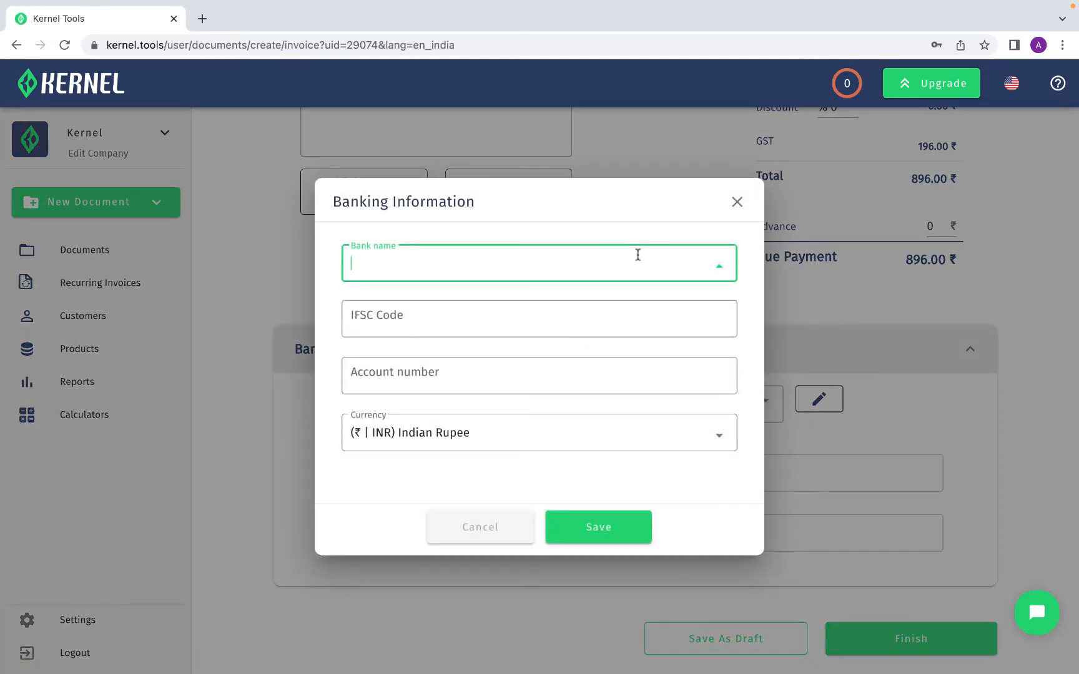
pyautogui.write('Kotak')
pyautogui.press('Tab')
pyautogui.write('KKB')
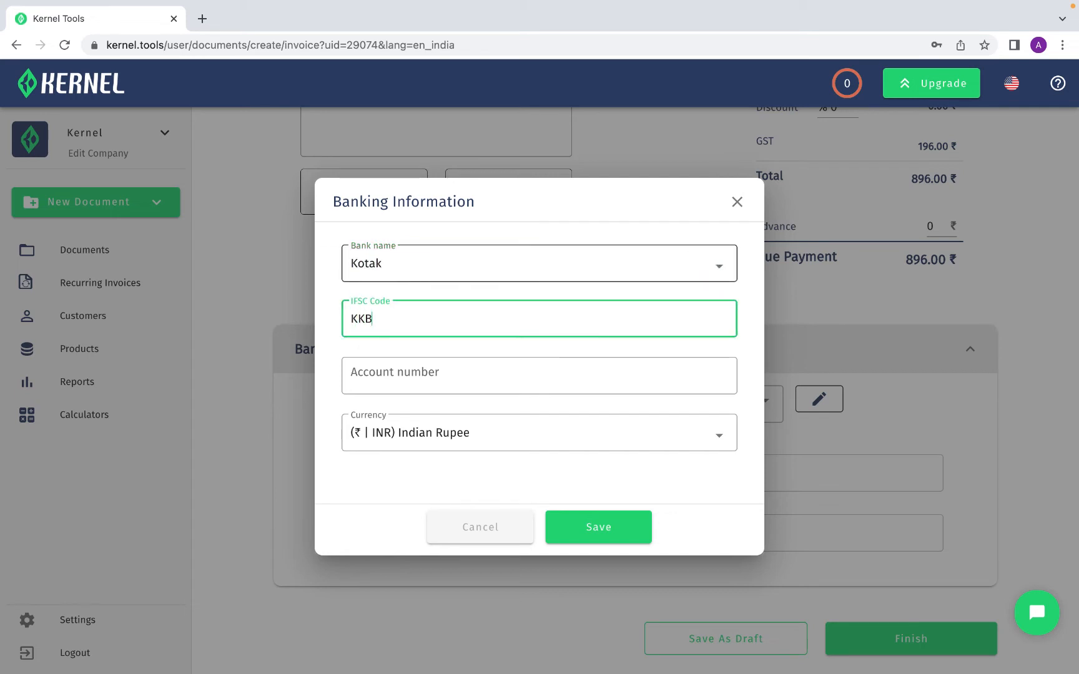
pyautogui.write('K0002736')
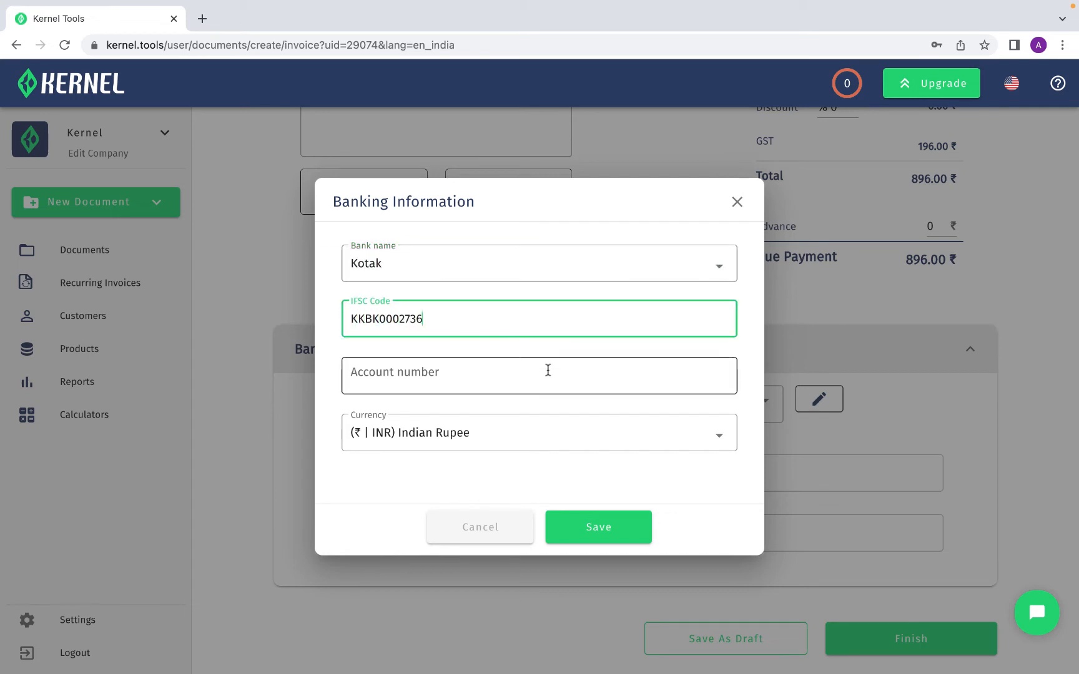
pyautogui.click(547, 371)
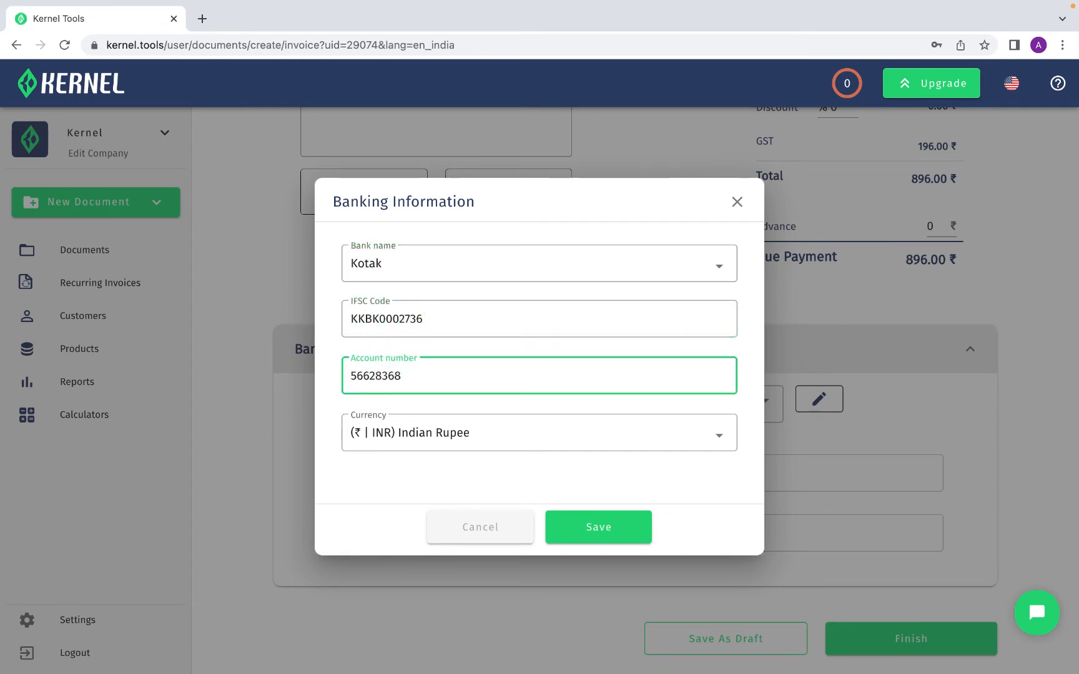
pyautogui.click(578, 528)
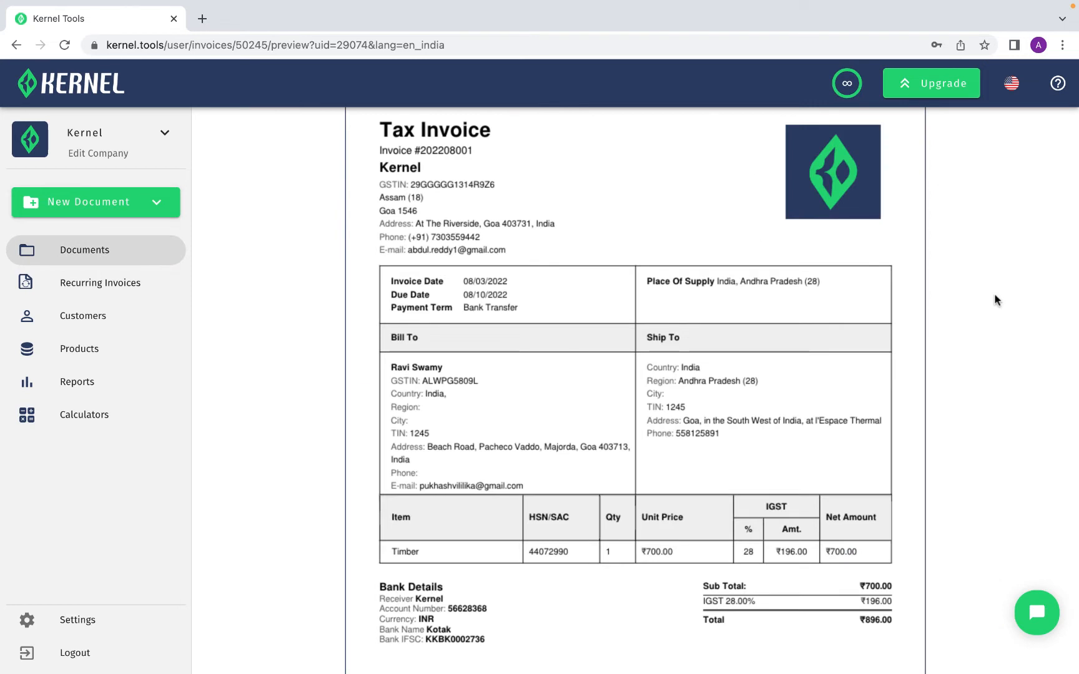
# Review the invoice's Convert To options without choosing one
pyautogui.scroll(3, 994, 295)
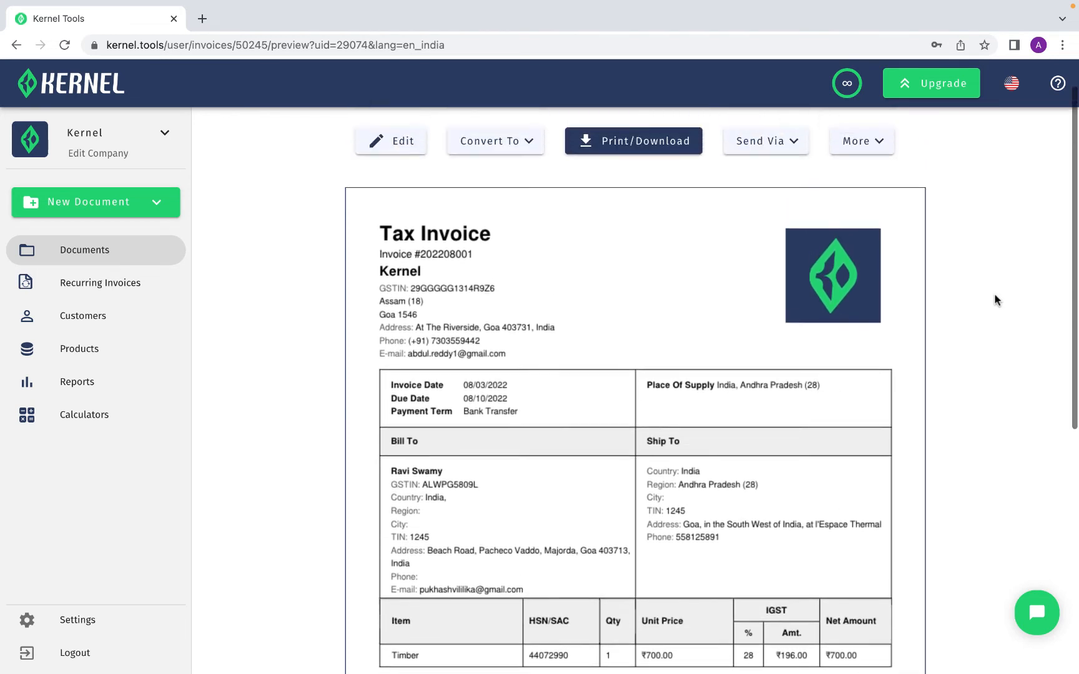
pyautogui.click(533, 194)
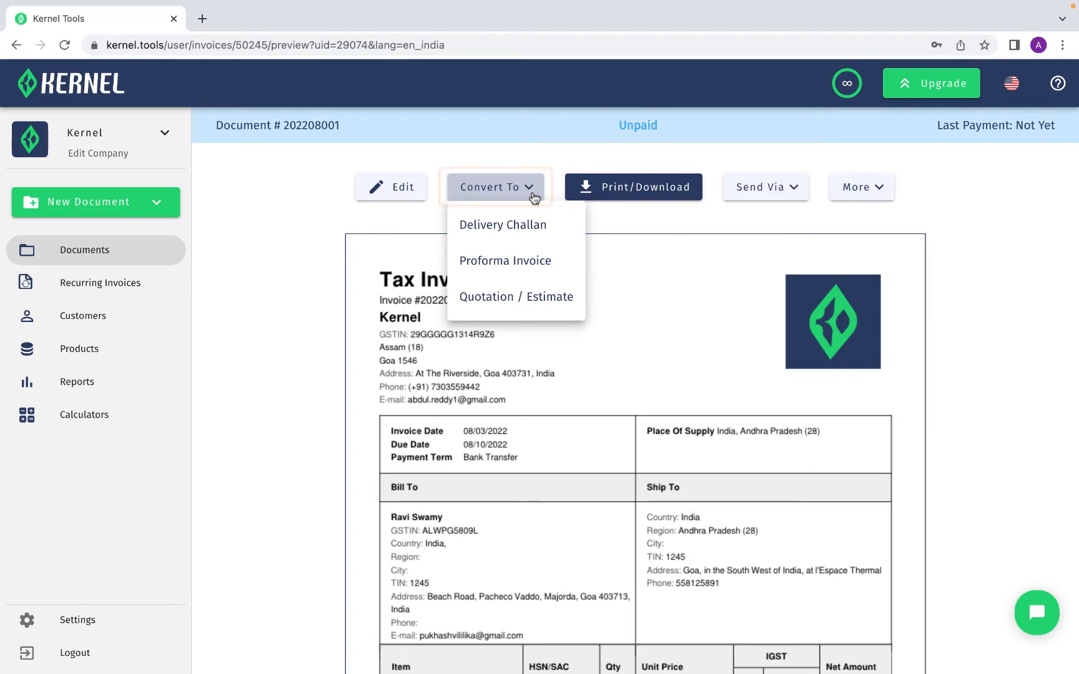
pyautogui.click(534, 197)
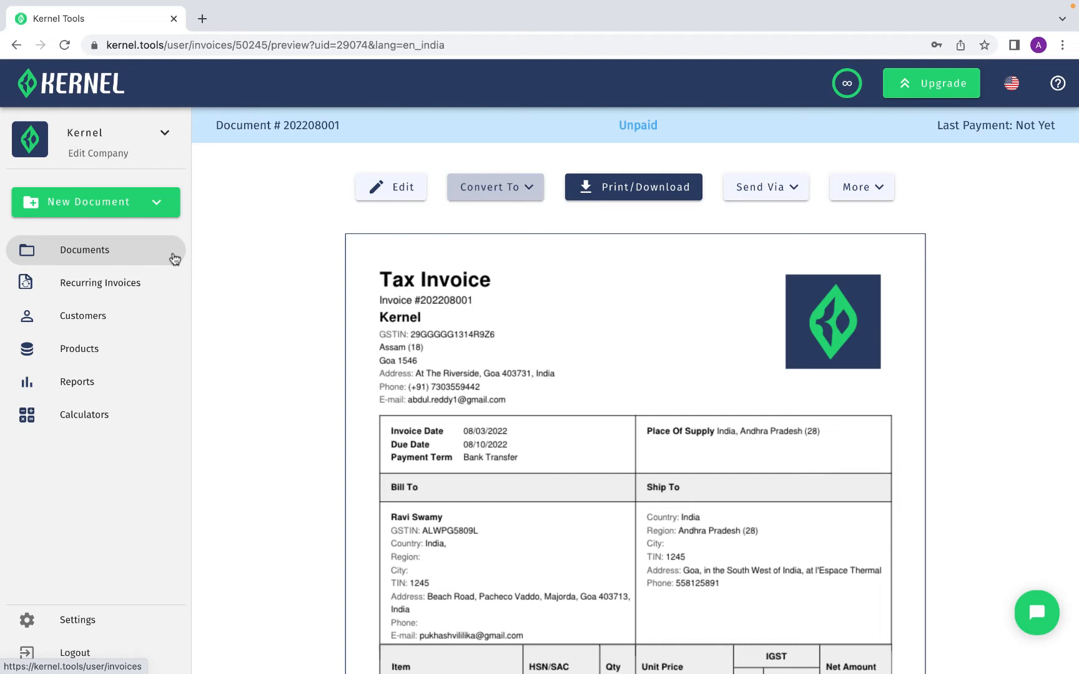
# Start a new recurring invoice from the Recurring Invoices section
pyautogui.click(174, 259)
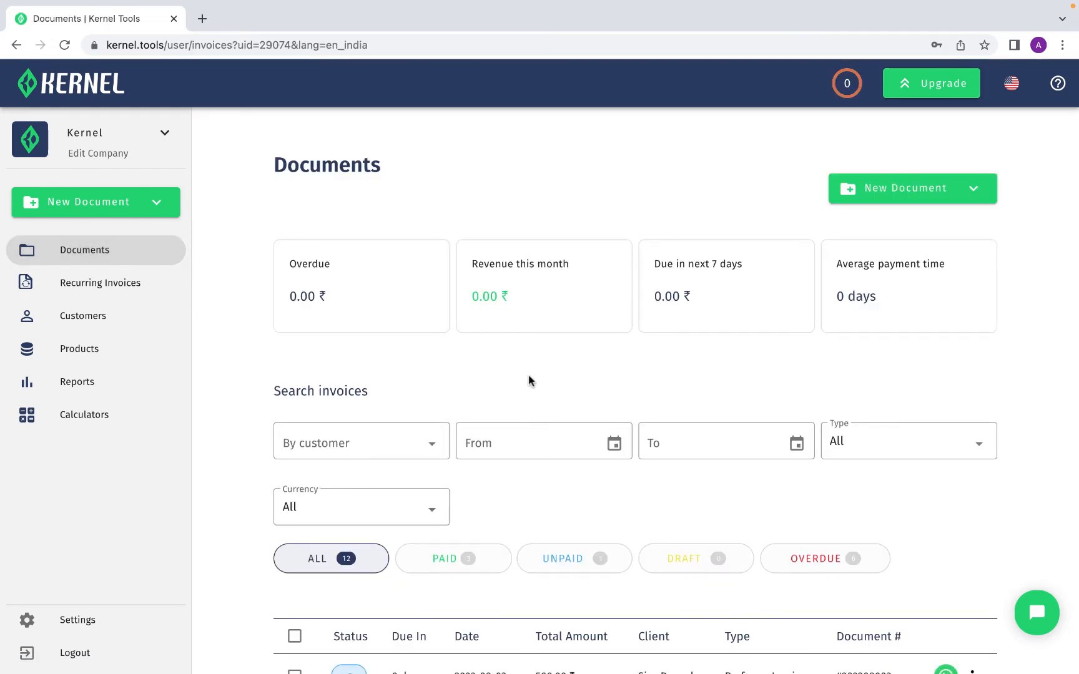
pyautogui.scroll(-2, 528, 381)
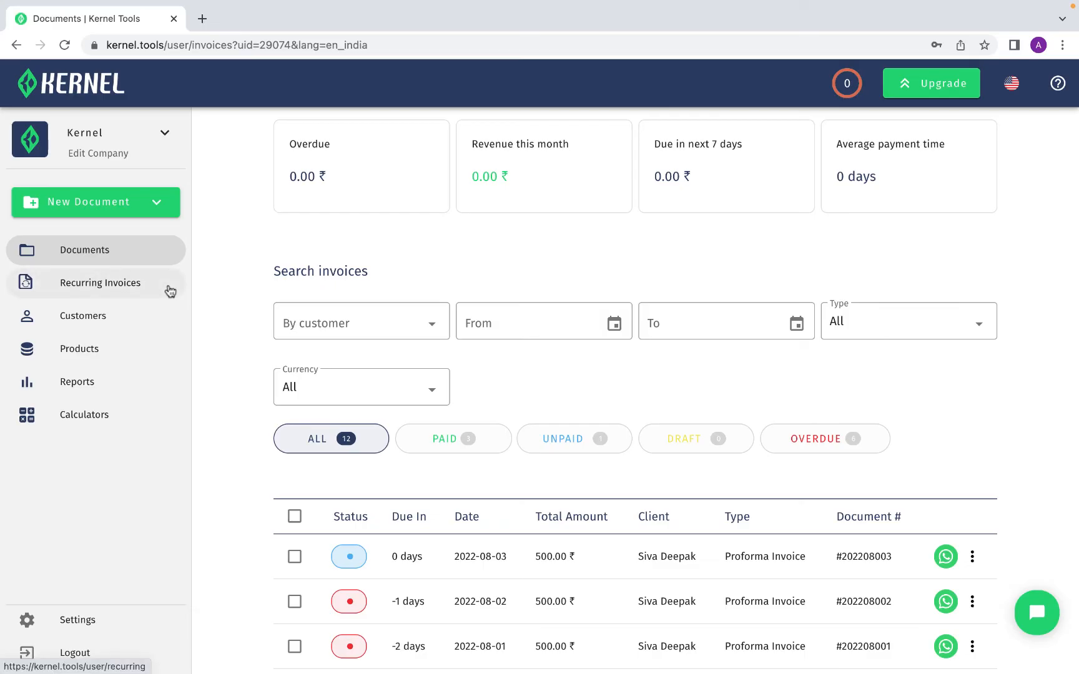
pyautogui.click(170, 291)
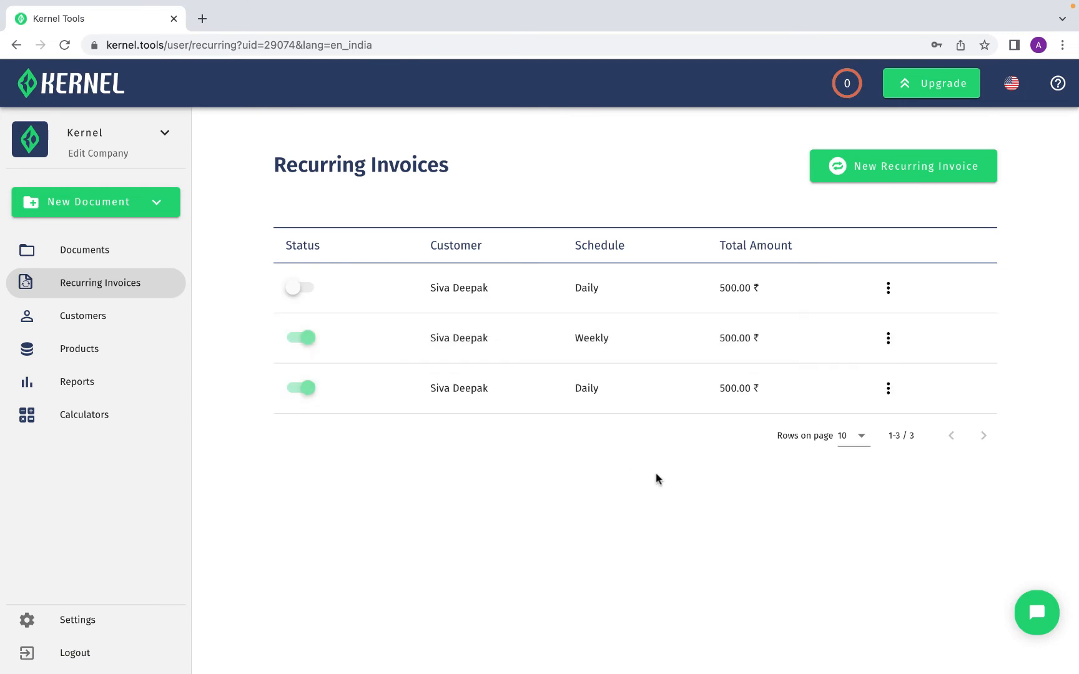
pyautogui.click(990, 176)
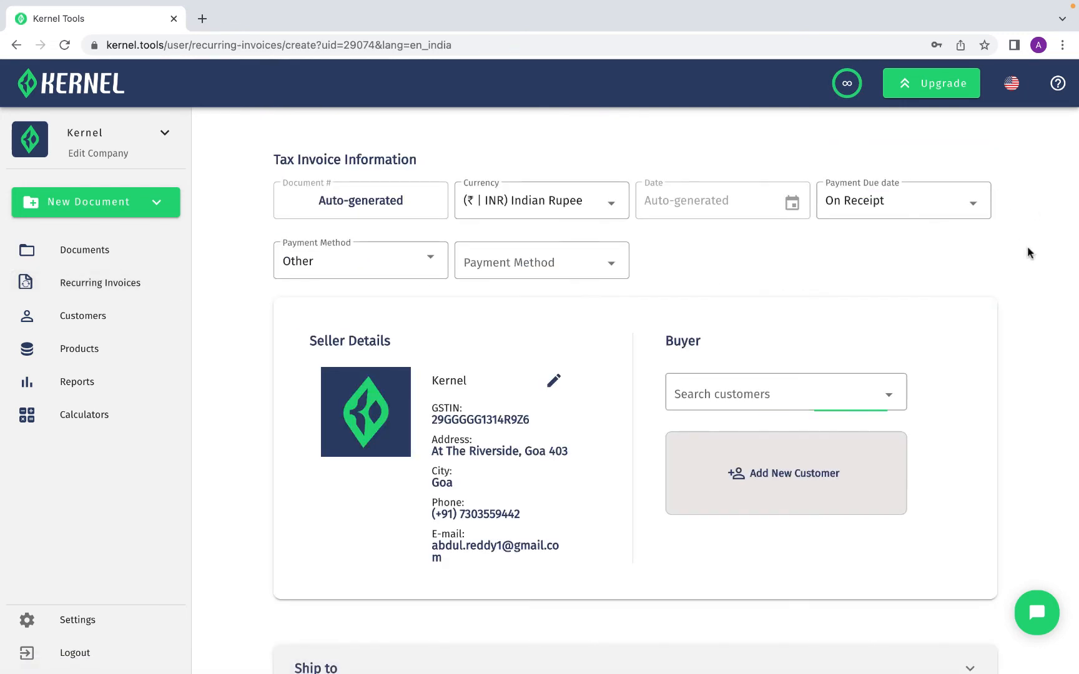
# Set the recurring invoice's payment due date to Within 30 Day and payment method to Bank Transfer
pyautogui.click(982, 214)
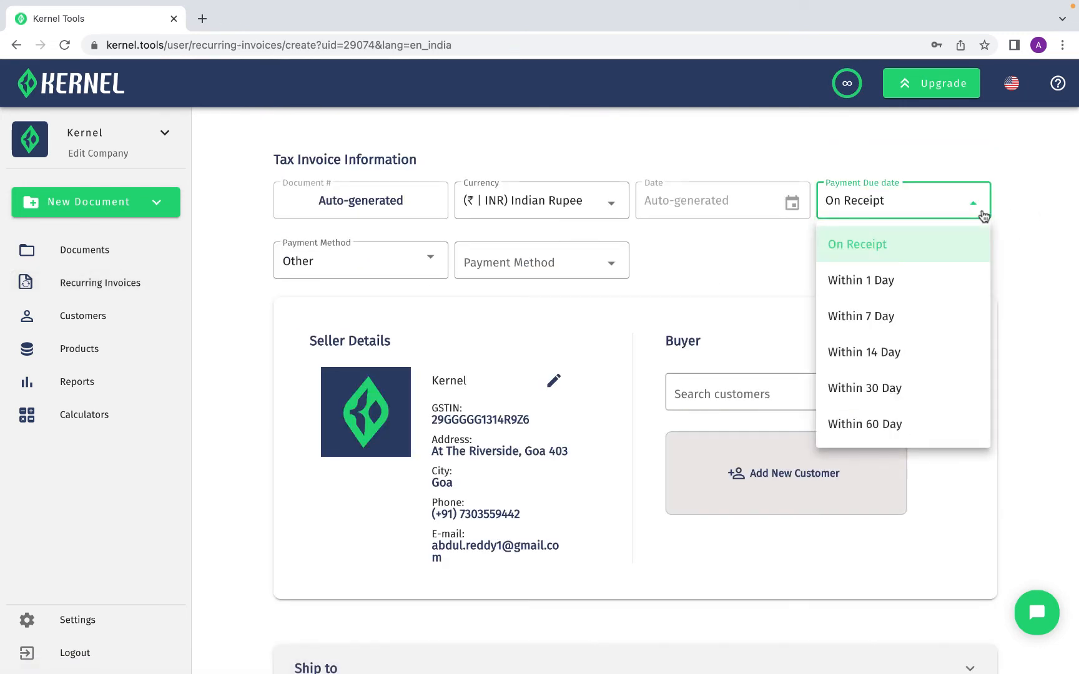
pyautogui.click(923, 392)
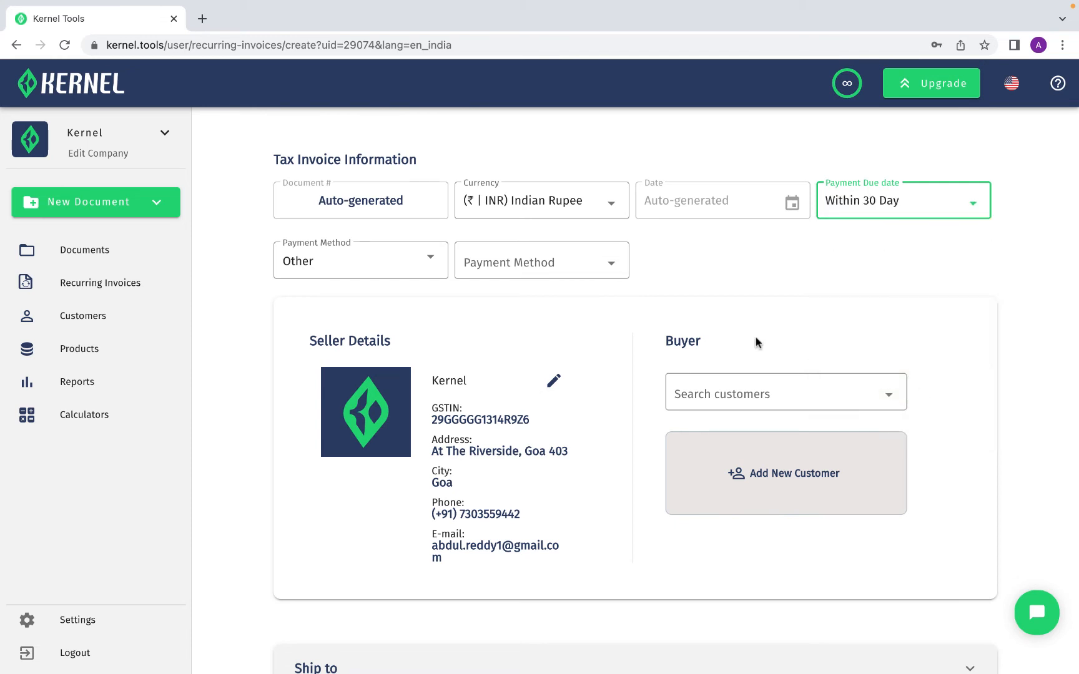
pyautogui.click(435, 271)
pyautogui.click(415, 362)
# Select the first existing customer as the recurring invoice's buyer
pyautogui.click(891, 391)
pyautogui.click(881, 436)
pyautogui.click(1007, 448)
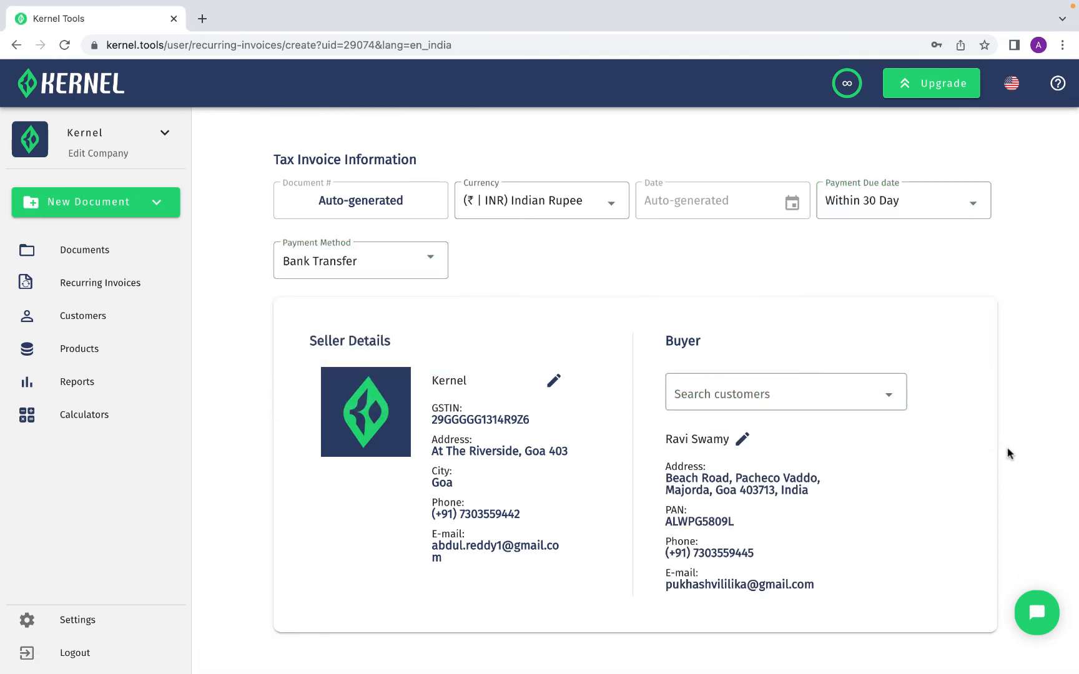
# Add the Timber item to the recurring invoice and save it
pyautogui.scroll(-8, 1007, 448)
pyautogui.click(402, 314)
pyautogui.click(331, 386)
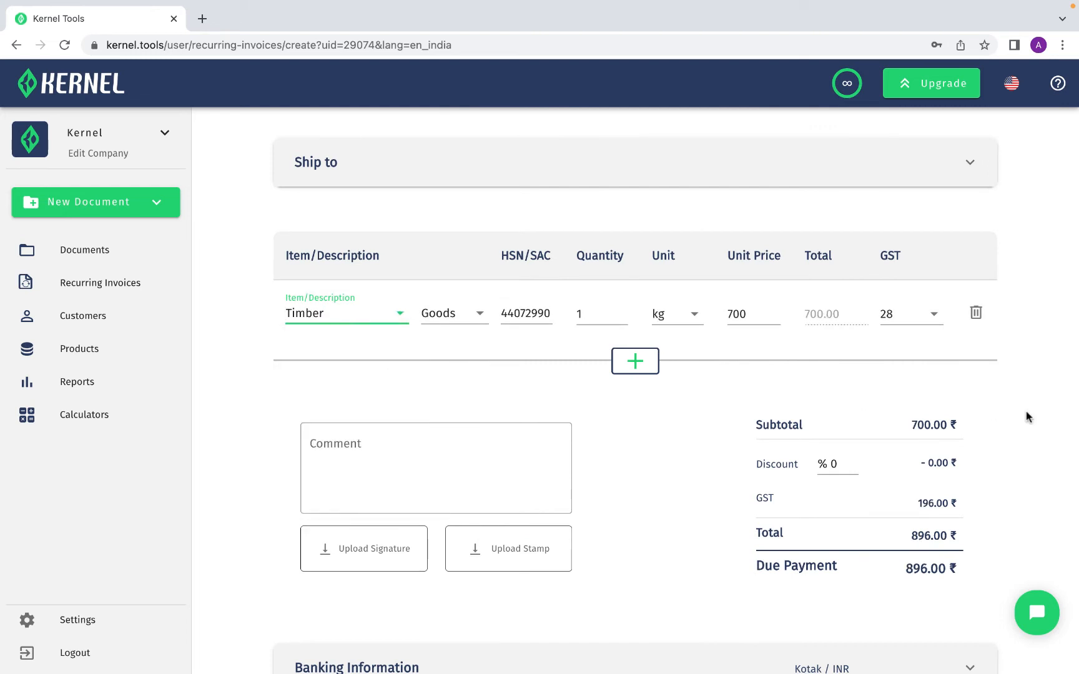
pyautogui.scroll(-3, 1027, 417)
pyautogui.click(941, 578)
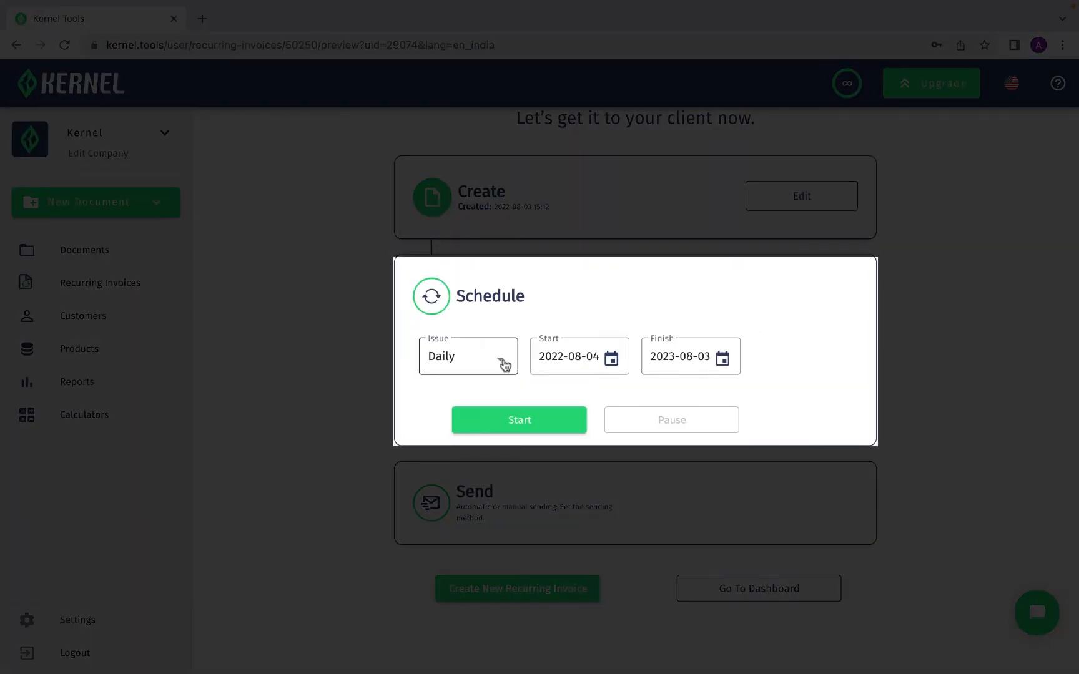
# Schedule the recurring invoice to issue Weekly from 2022-08-04 to 2023-08-03, start it, and choose Automatic sending
pyautogui.click(502, 364)
pyautogui.click(491, 399)
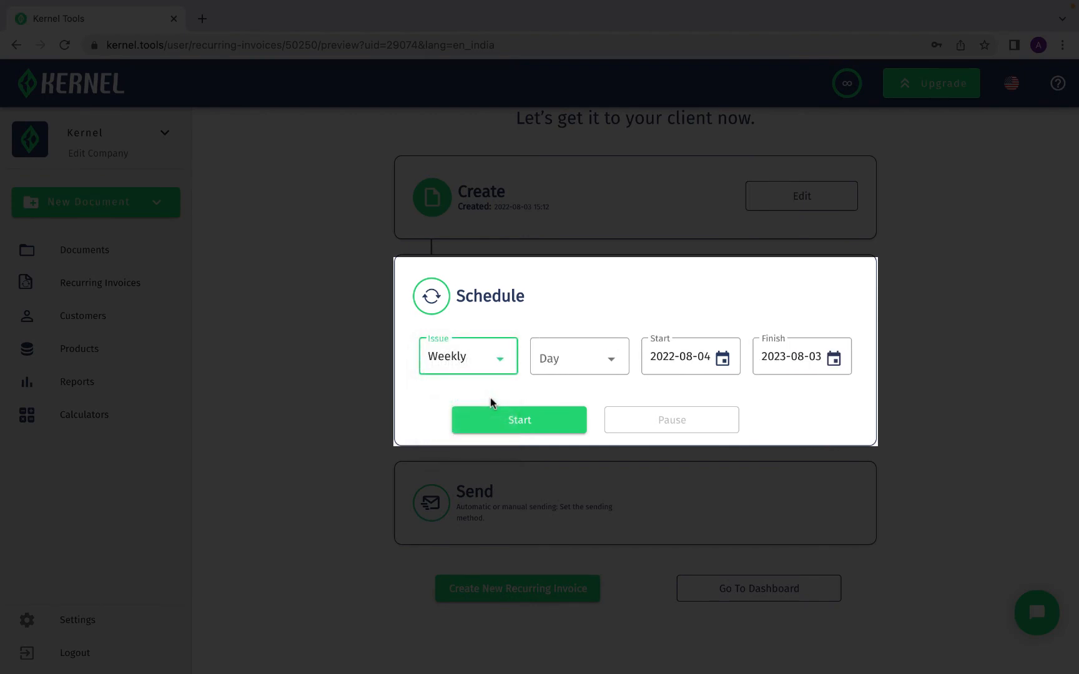
pyautogui.click(489, 397)
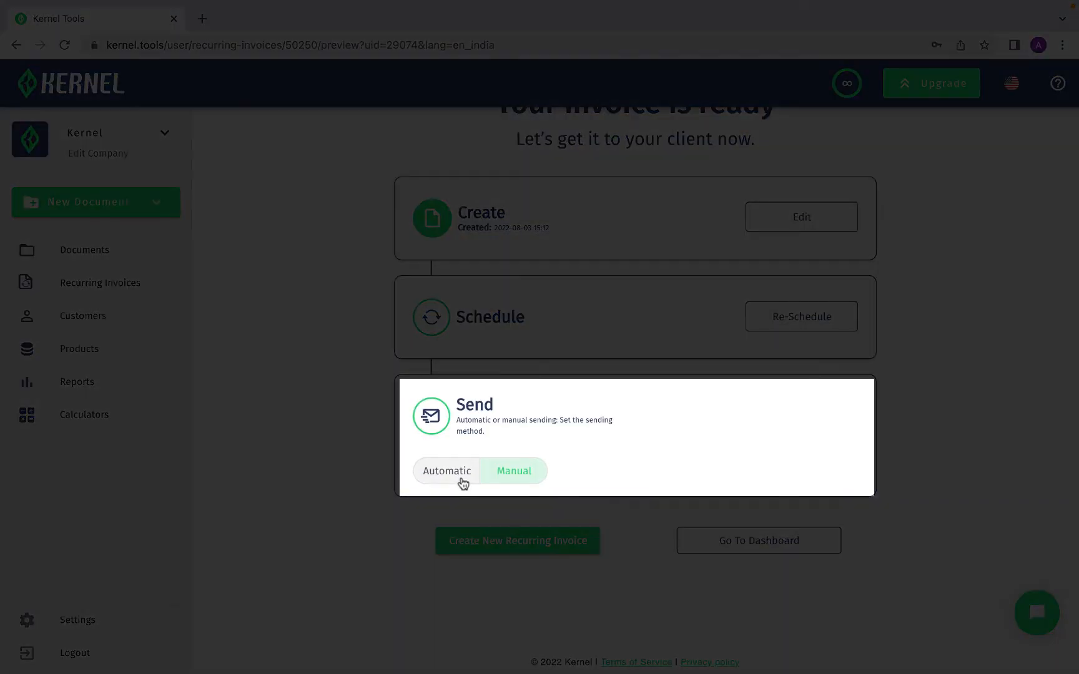
pyautogui.click(462, 480)
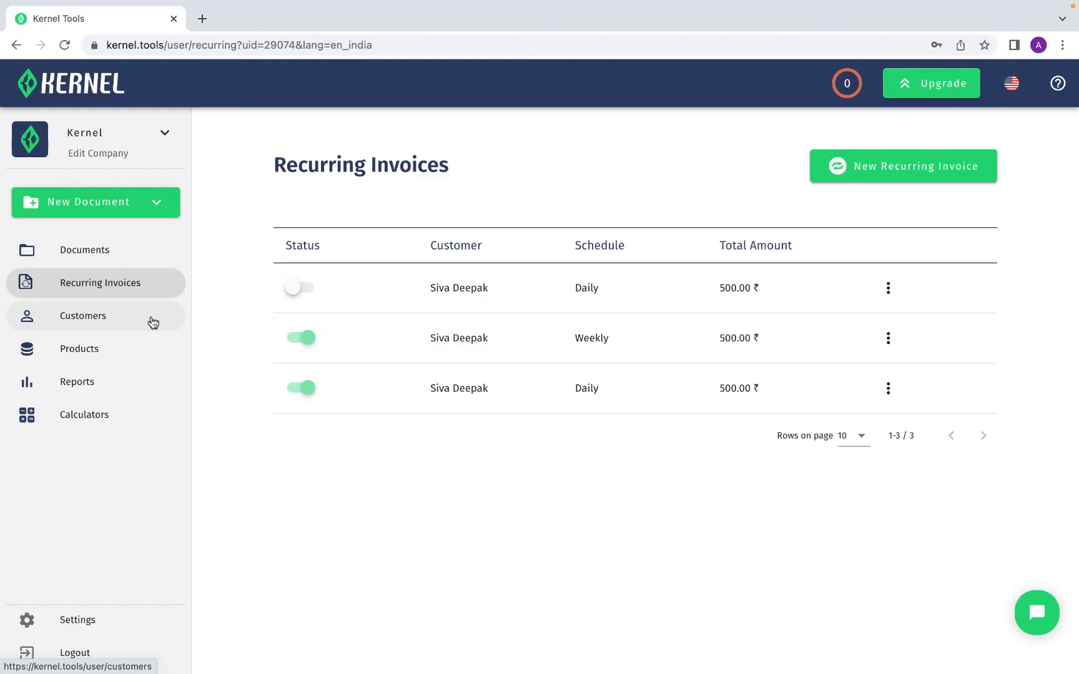
# Open a new invoice for the first customer from the Customers list, then return to the list
pyautogui.click(153, 322)
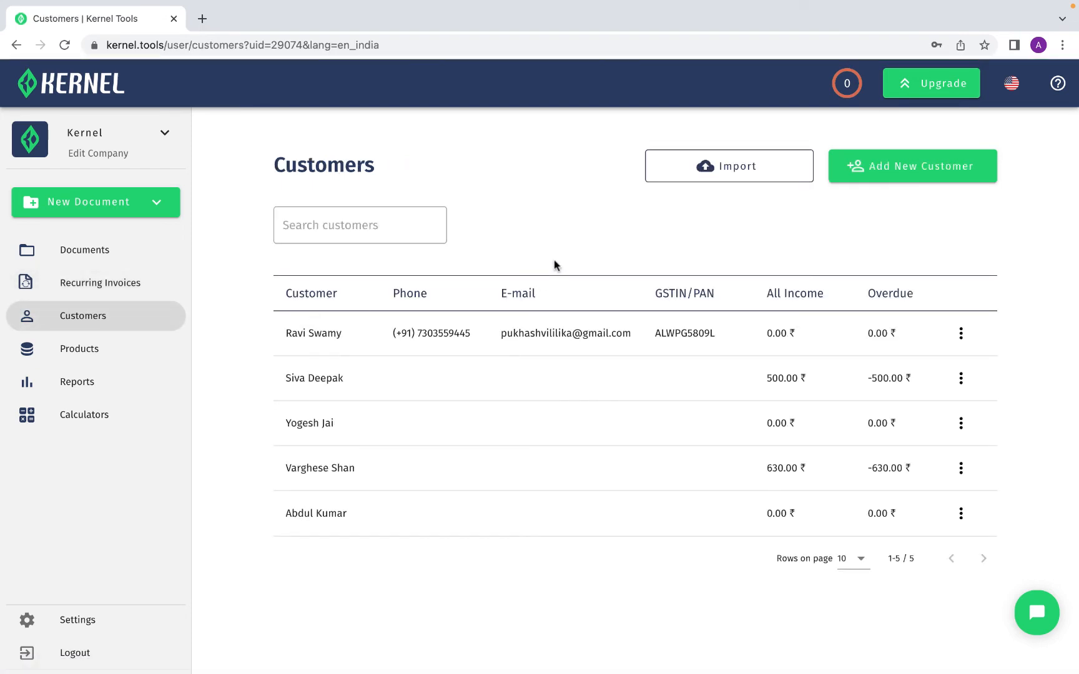
pyautogui.click(962, 332)
pyautogui.click(998, 343)
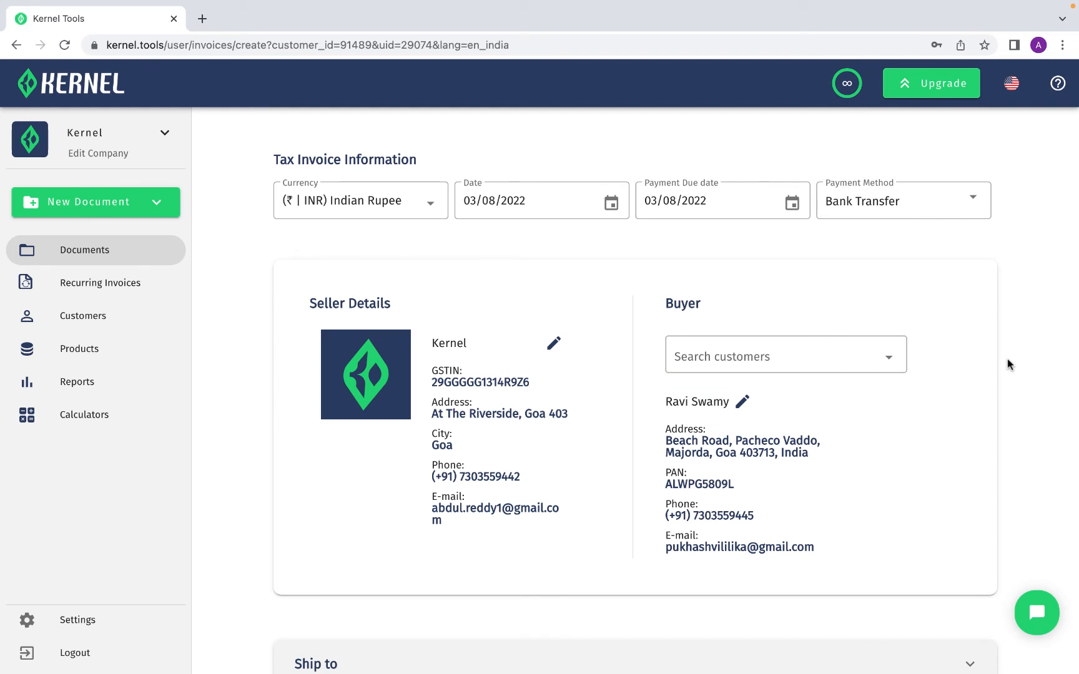
pyautogui.hotkey('alt', 'Left')
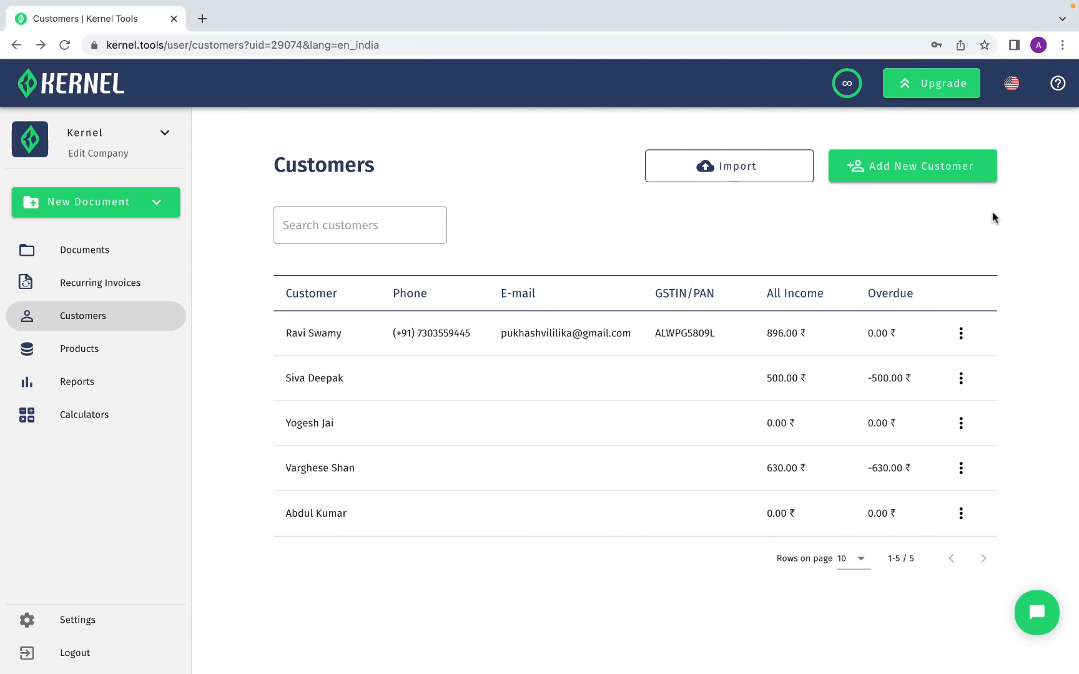
# Add a new customer with the customer's full name, e-mail address and GSTIN, and save it
pyautogui.click(975, 172)
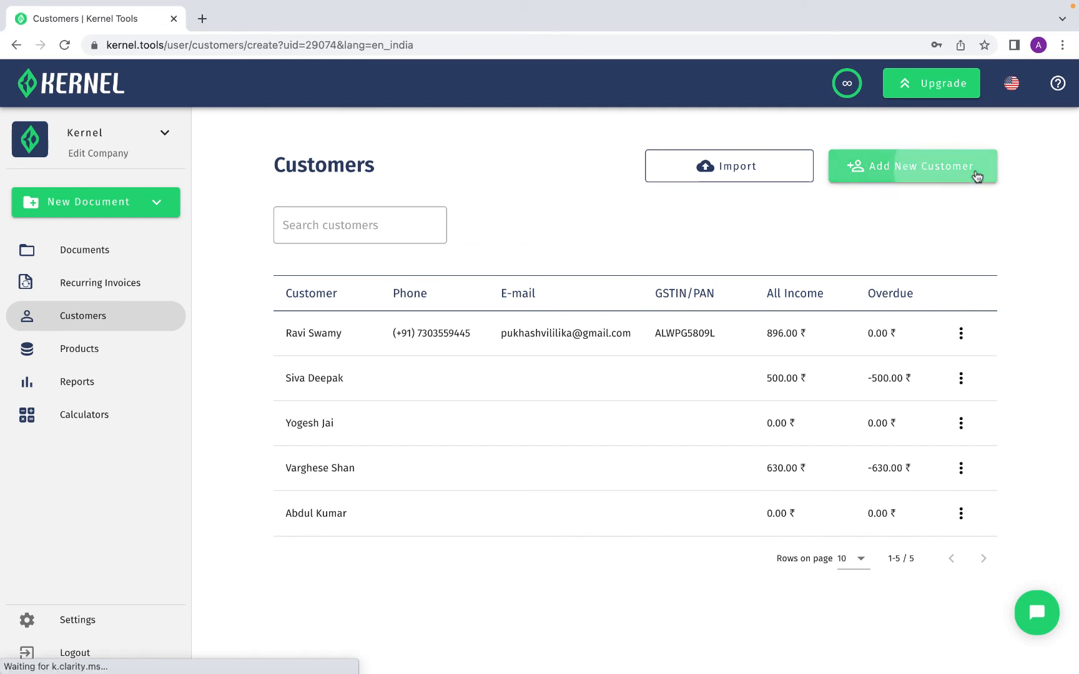
pyautogui.click(494, 355)
pyautogui.click(494, 412)
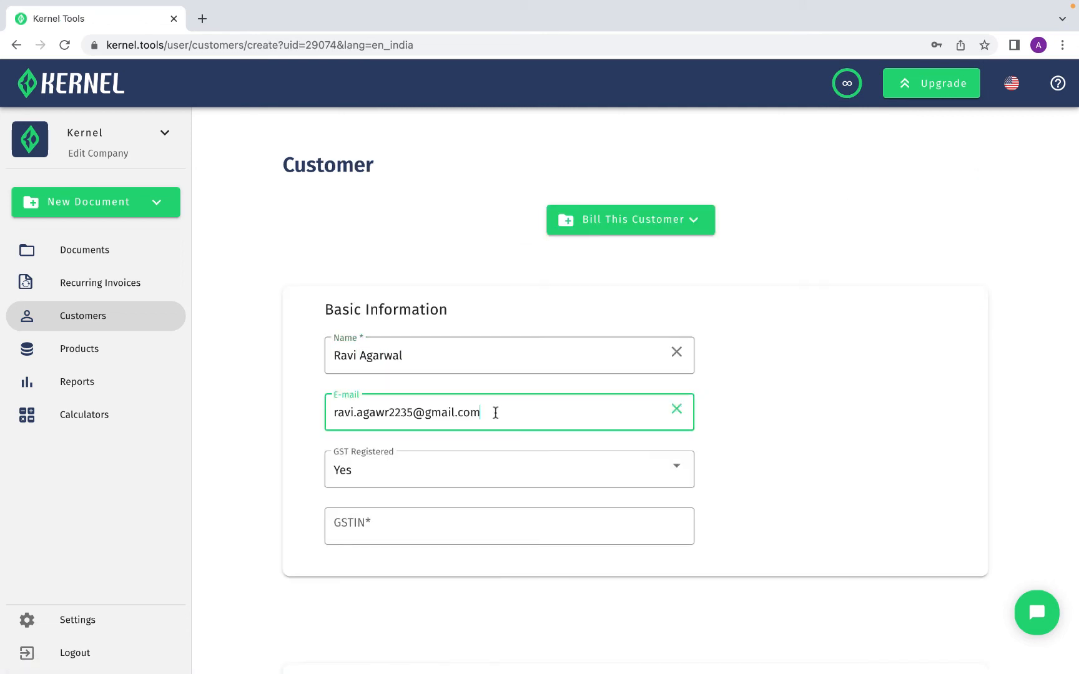
pyautogui.click(494, 526)
pyautogui.click(804, 540)
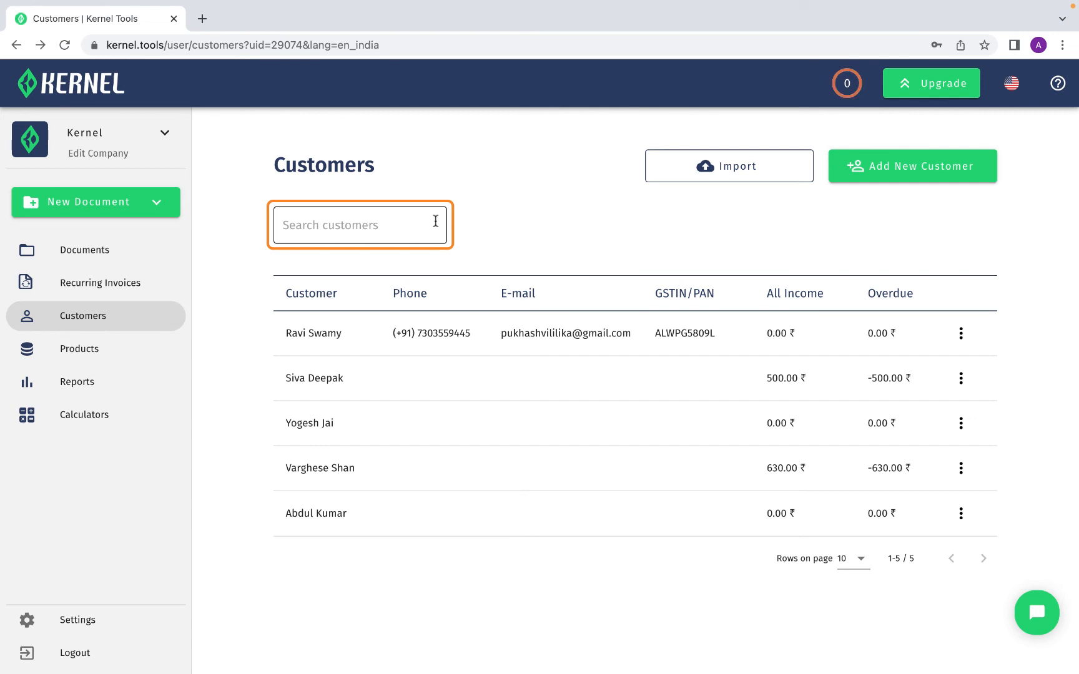
# Open the Reports section and examine the monthly income chart and available reports
pyautogui.click(125, 350)
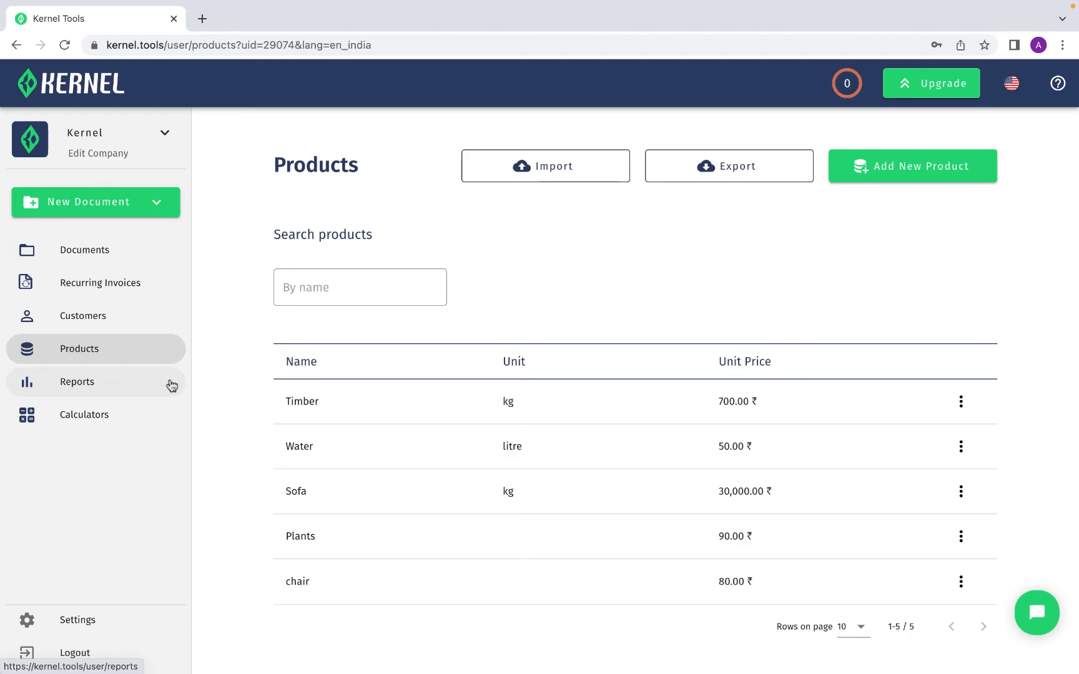
pyautogui.click(170, 383)
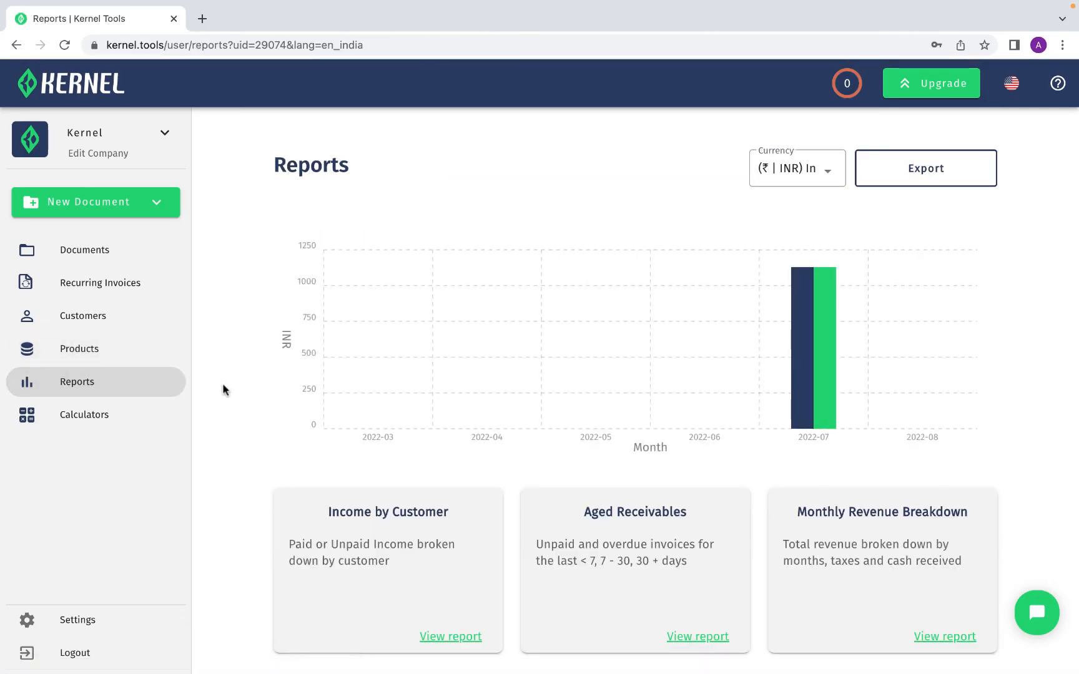
pyautogui.scroll(-1, 223, 385)
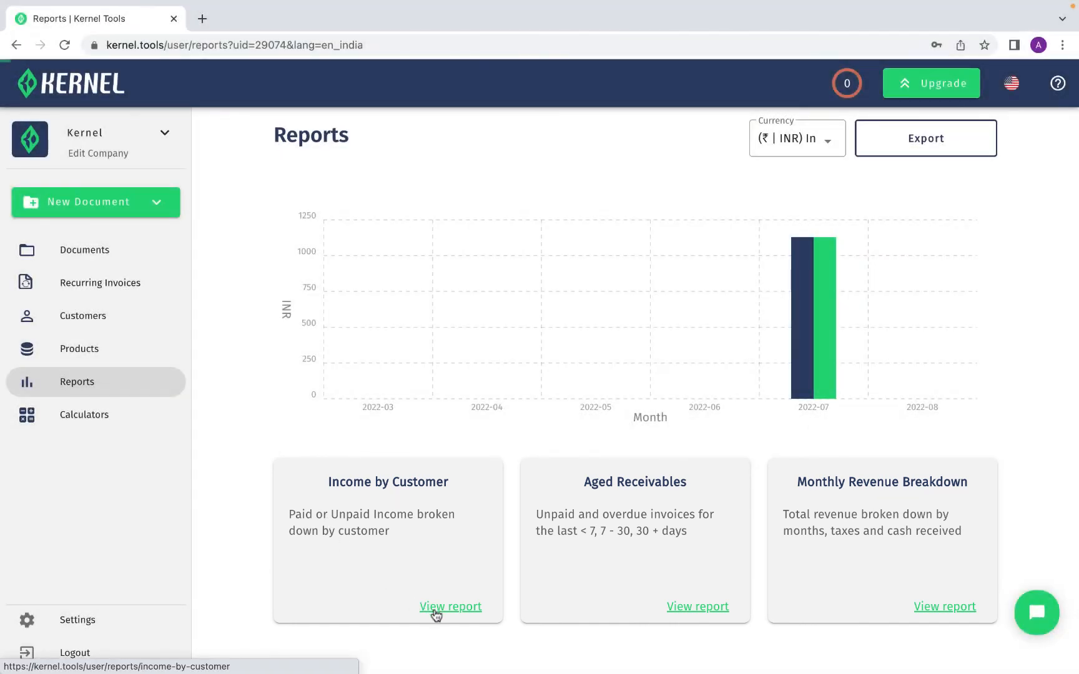
pyautogui.click(435, 614)
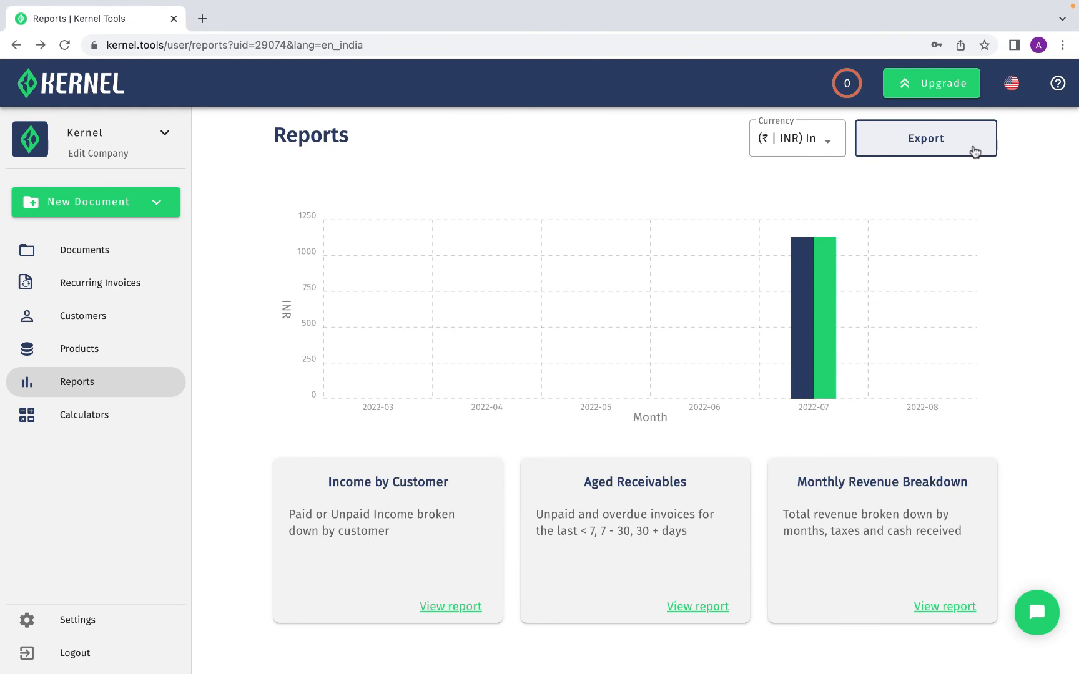
pyautogui.click(973, 153)
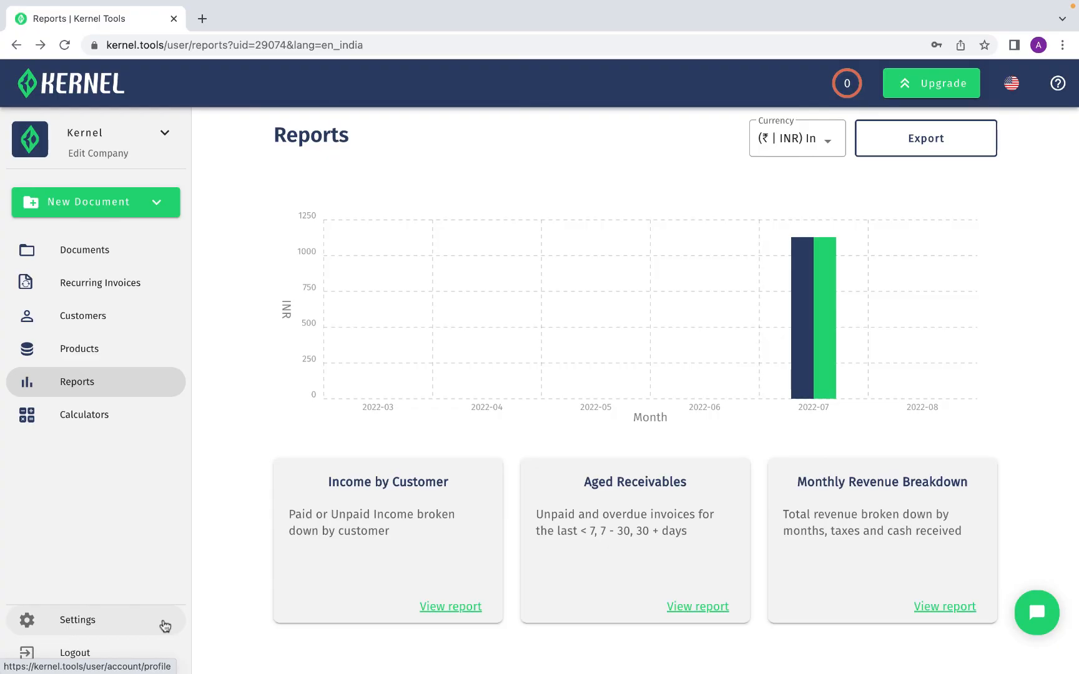
# Review the Settings profile and company details, including the company switcher, banking and billing information
pyautogui.click(165, 624)
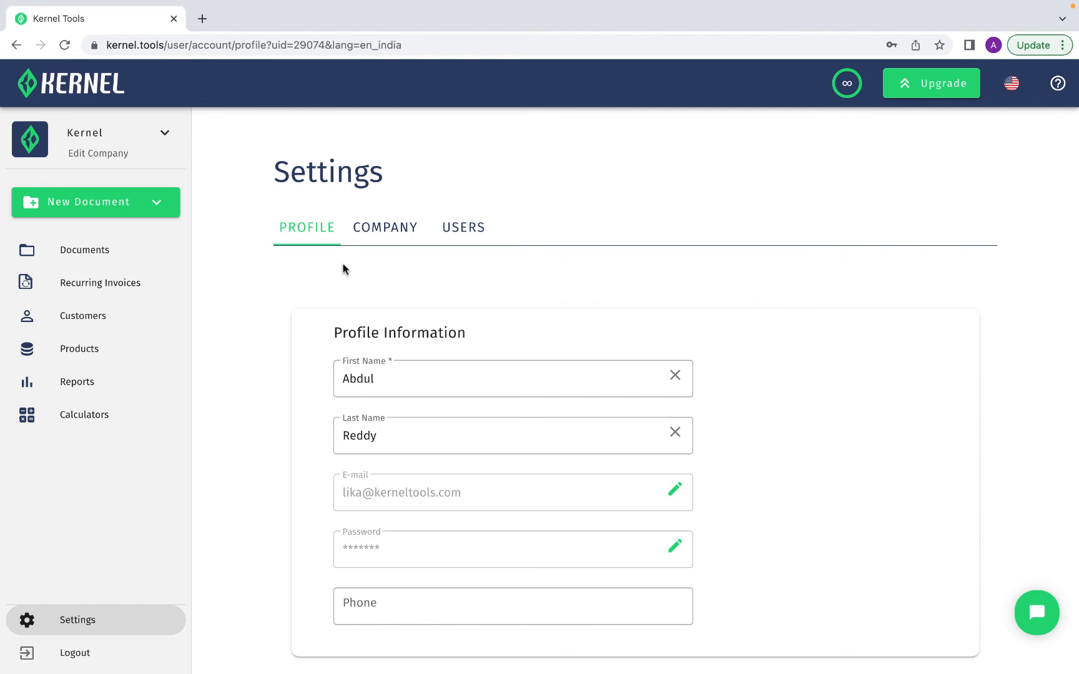
pyautogui.click(394, 233)
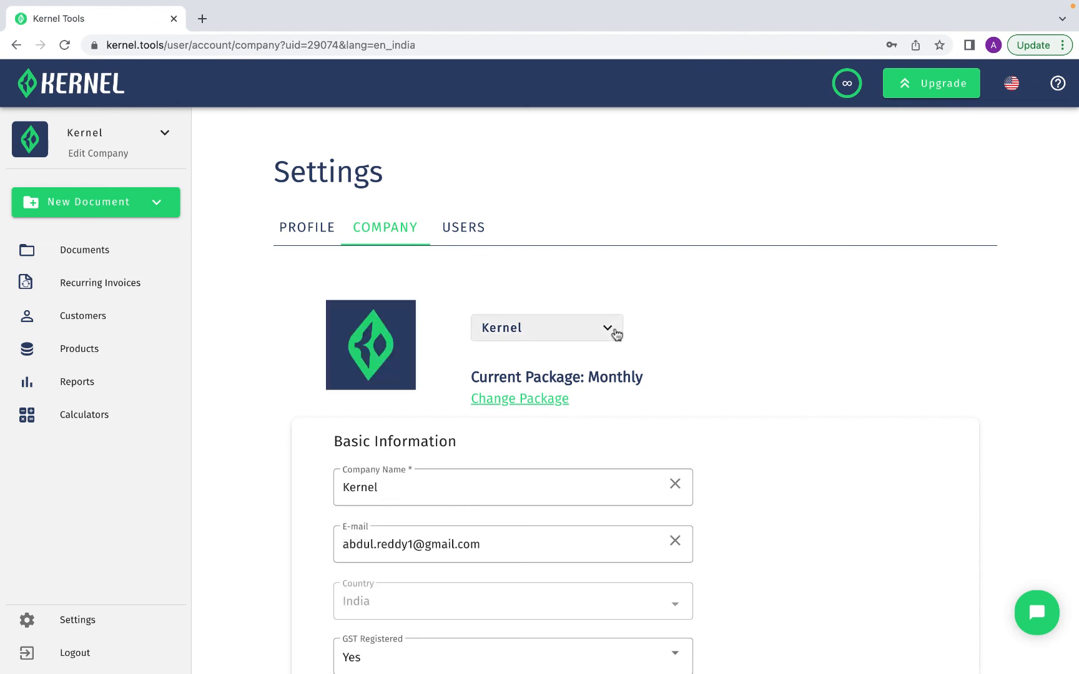
pyautogui.click(616, 335)
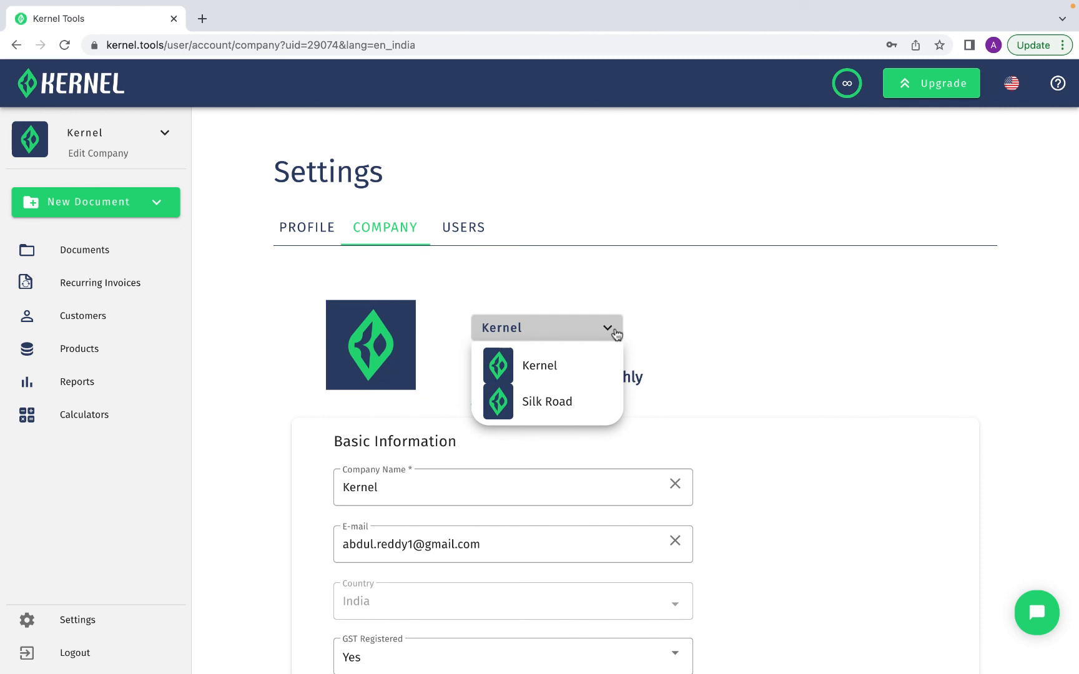
pyautogui.click(616, 335)
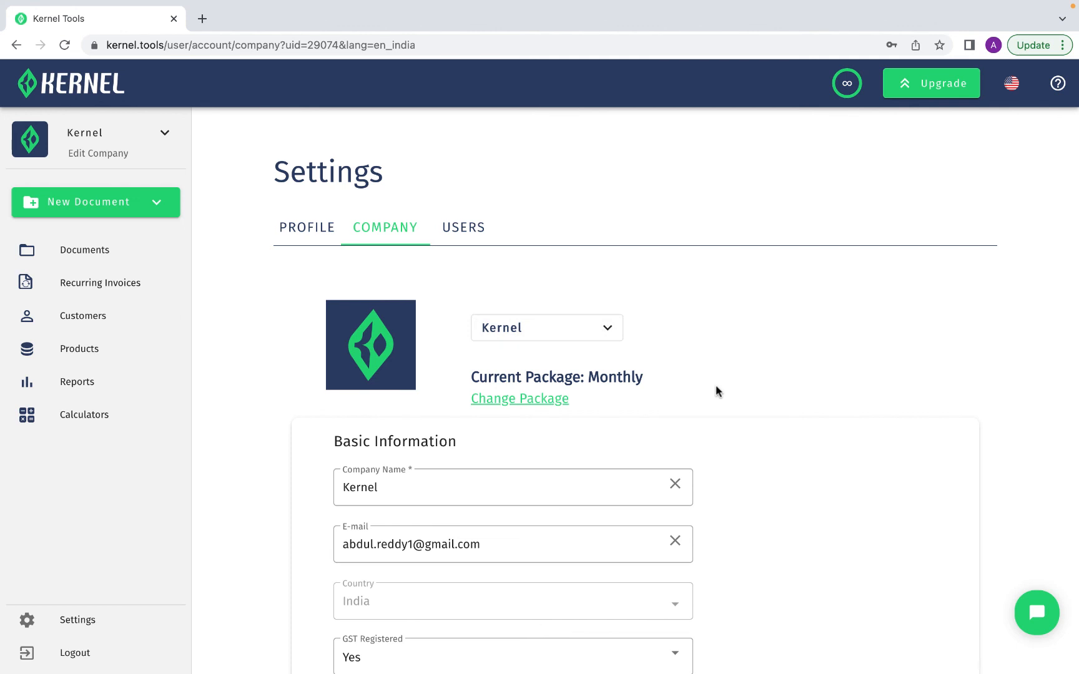
pyautogui.scroll(-6, 716, 386)
pyautogui.scroll(1, 716, 391)
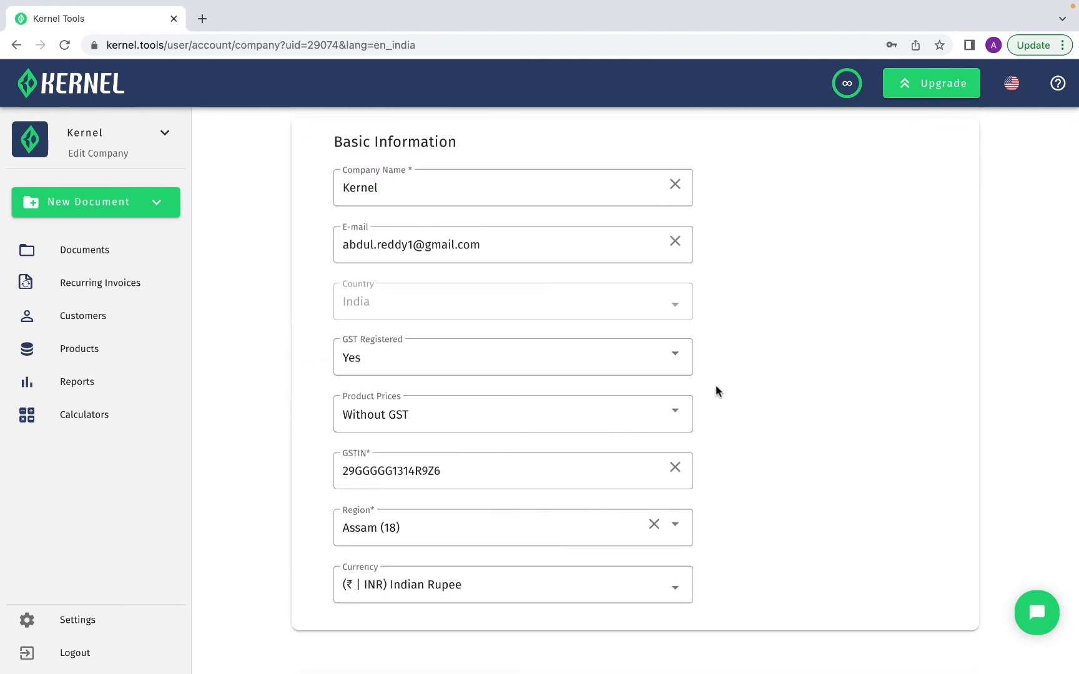
pyautogui.scroll(-6, 715, 386)
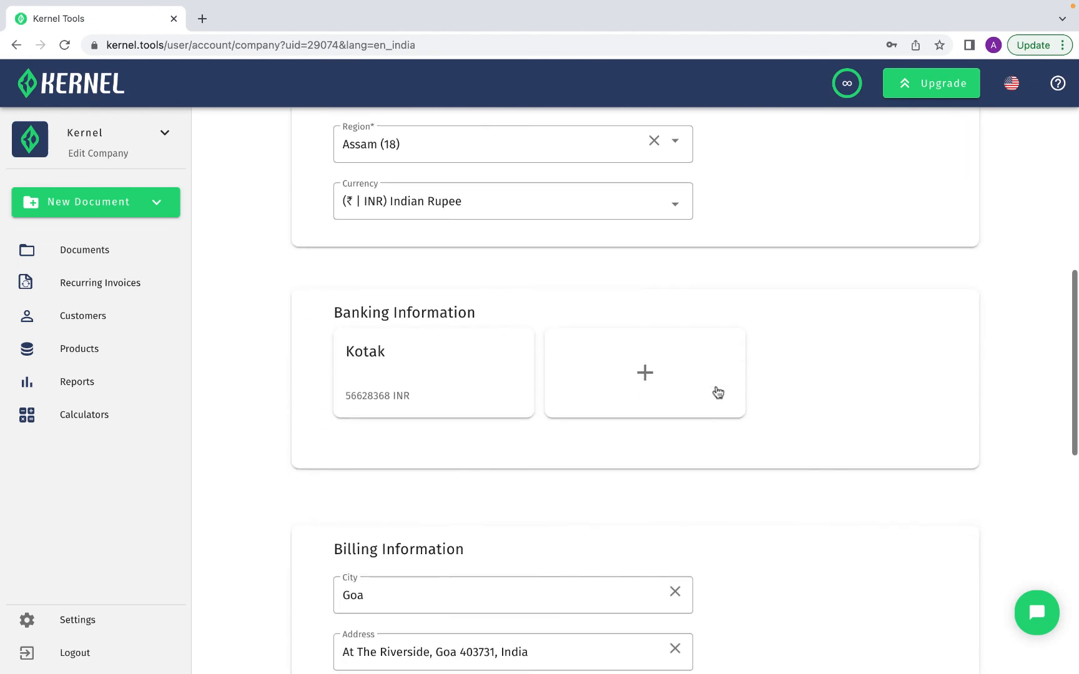
pyautogui.scroll(-3, 718, 392)
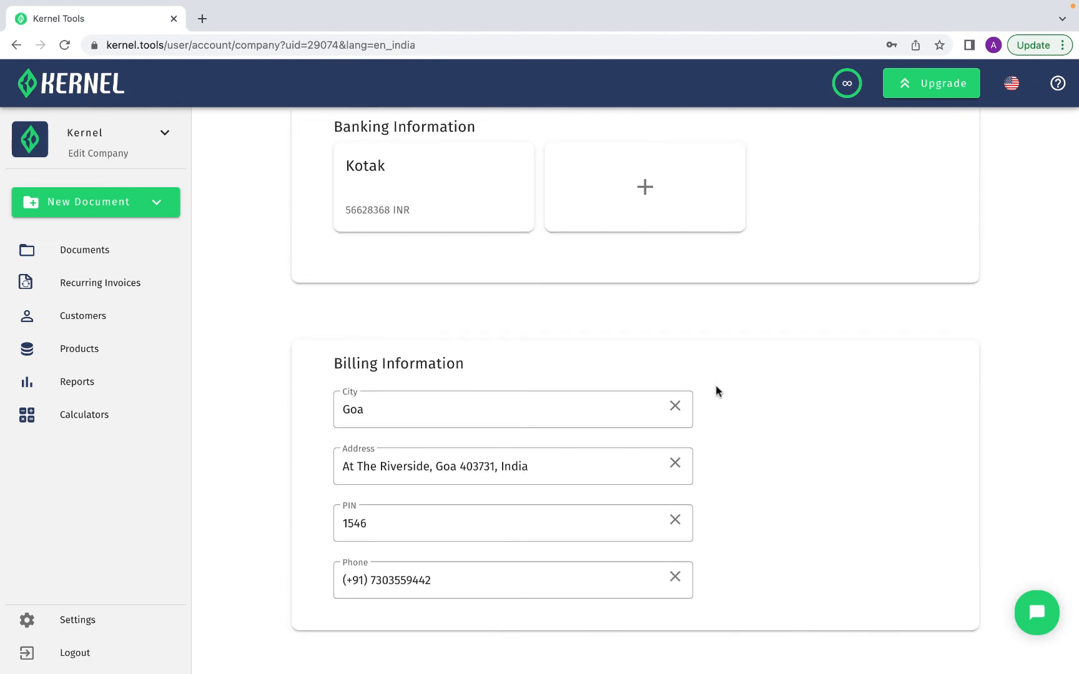
pyautogui.scroll(10, 715, 385)
# Enter a new user's e-mail address in User Permissions to invite them
pyautogui.click(476, 237)
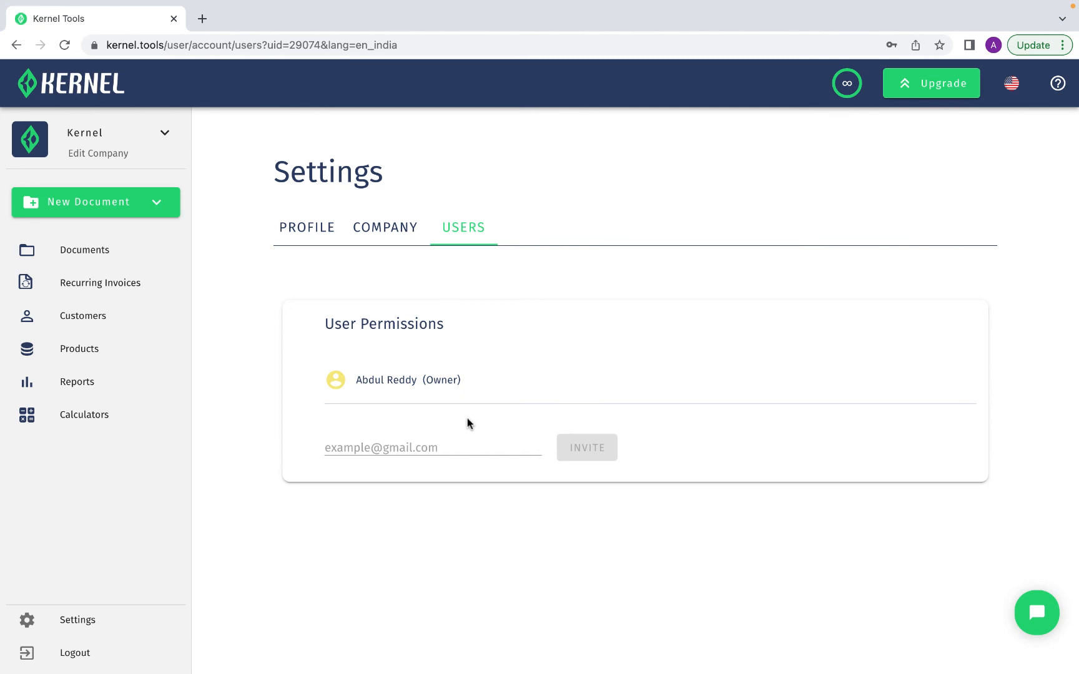
pyautogui.click(465, 447)
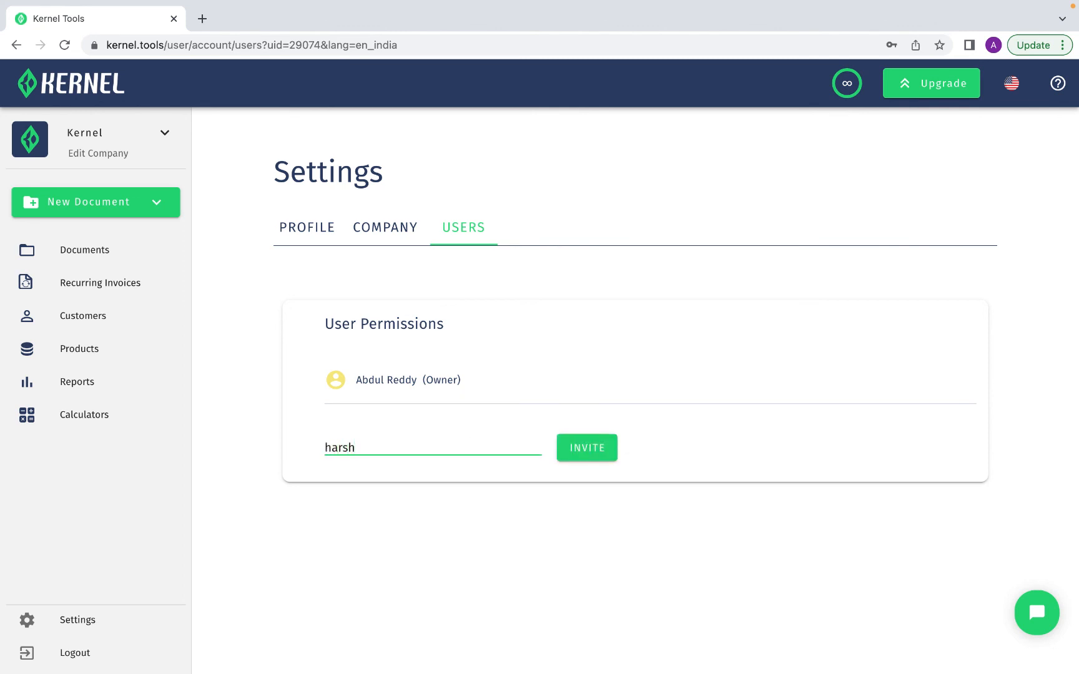
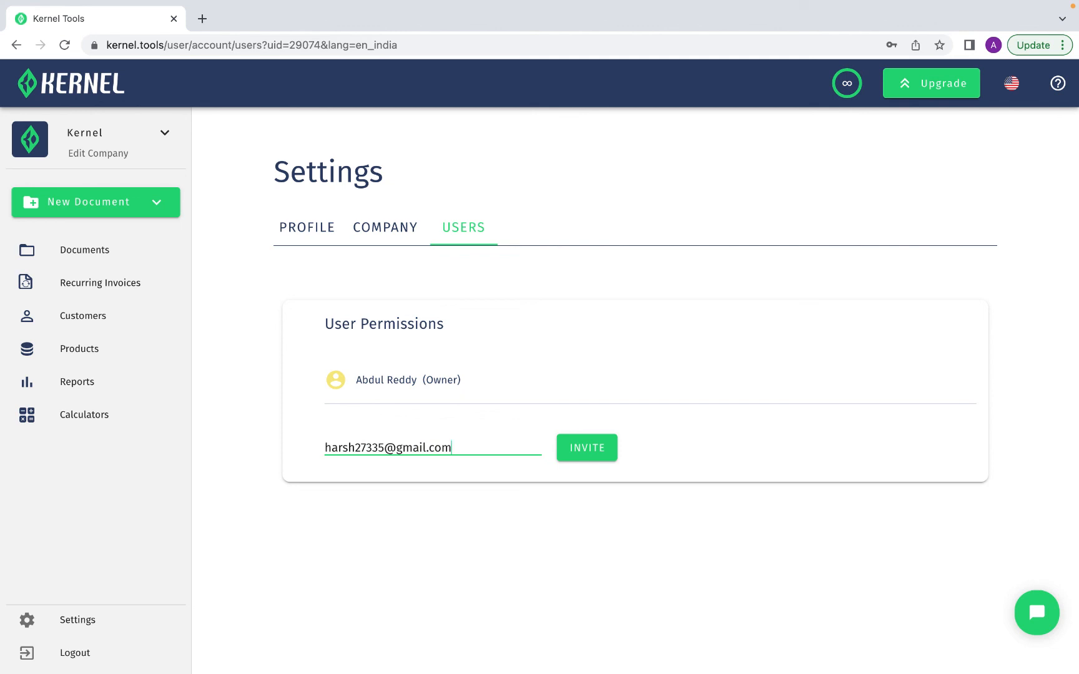